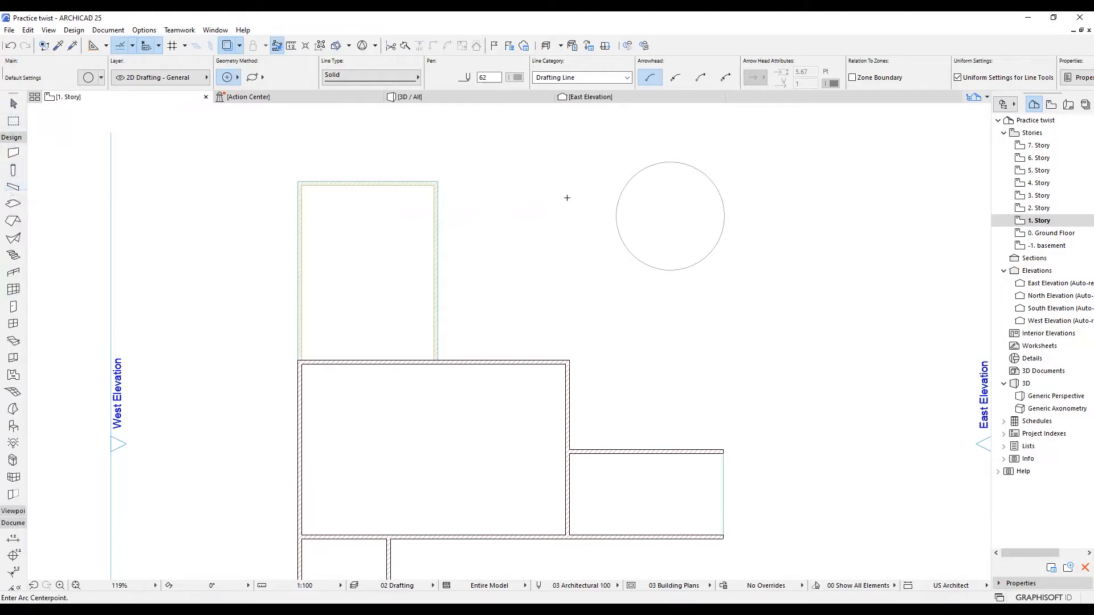
- Create a structural slab from the drafted circle using Magic Wand and check it in the 3D view
left_click(13, 204)
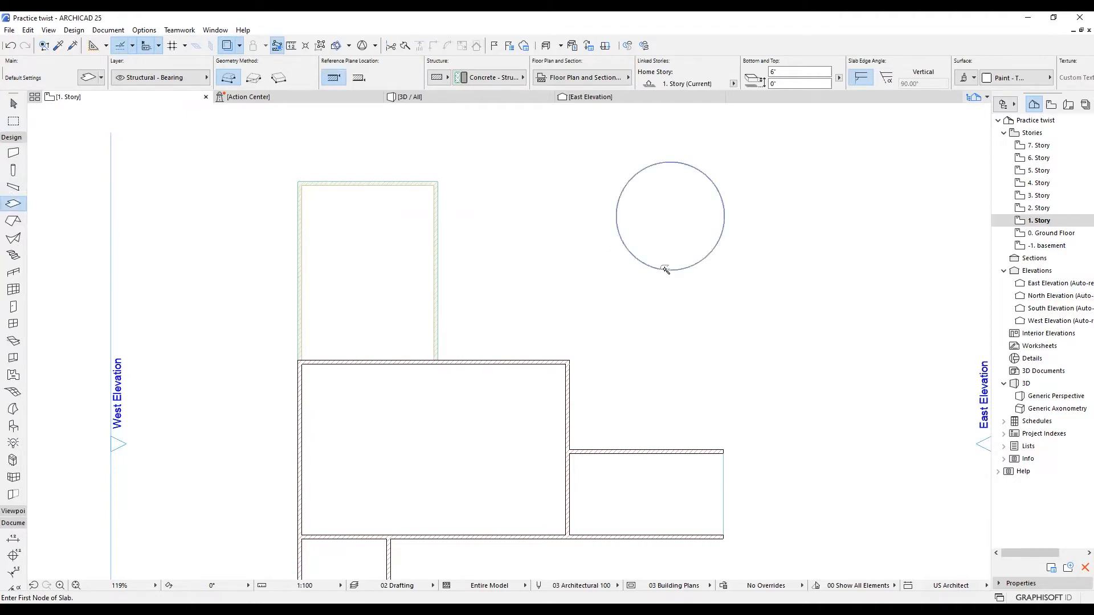
left_click(16, 104)
left_click(671, 239)
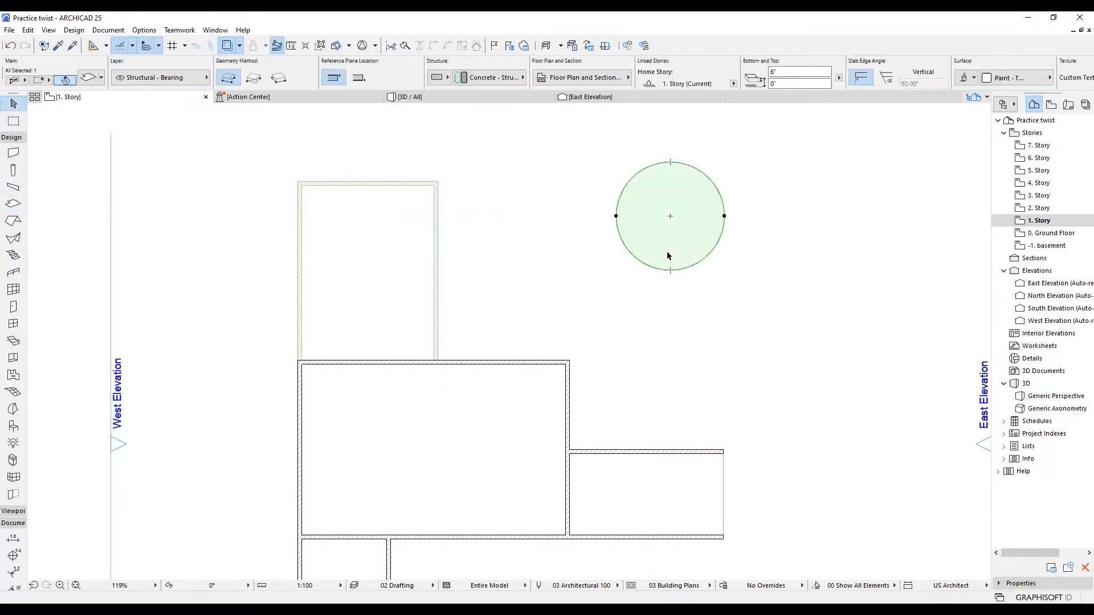
left_click(733, 300)
left_click(438, 99)
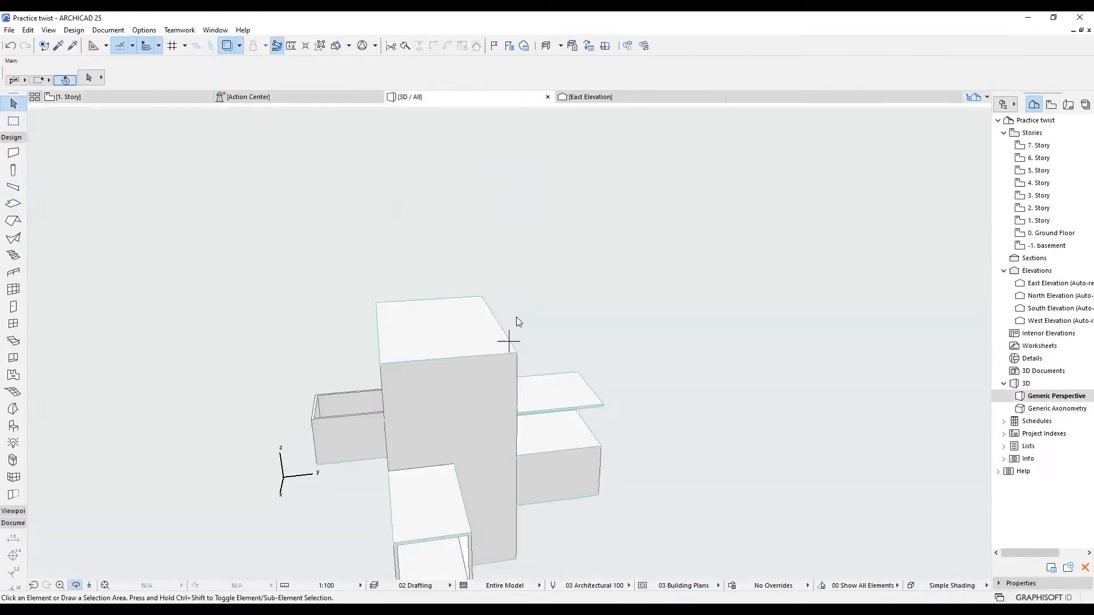
mouse_move(517, 313)
middle_mouse_down("shift")
mouse_move(635, 530)
mouse_move(584, 456)
mouse_move(641, 414)
mouse_move(652, 455)
mouse_move(166, 198)
mouse_move(109, 102)
mouse_move(515, 303)
middle_mouse_up("shift")
- Move the circular slab off its drafted outline on the 1. Story floor plan, and undo the move
key("ctrl+Tab")
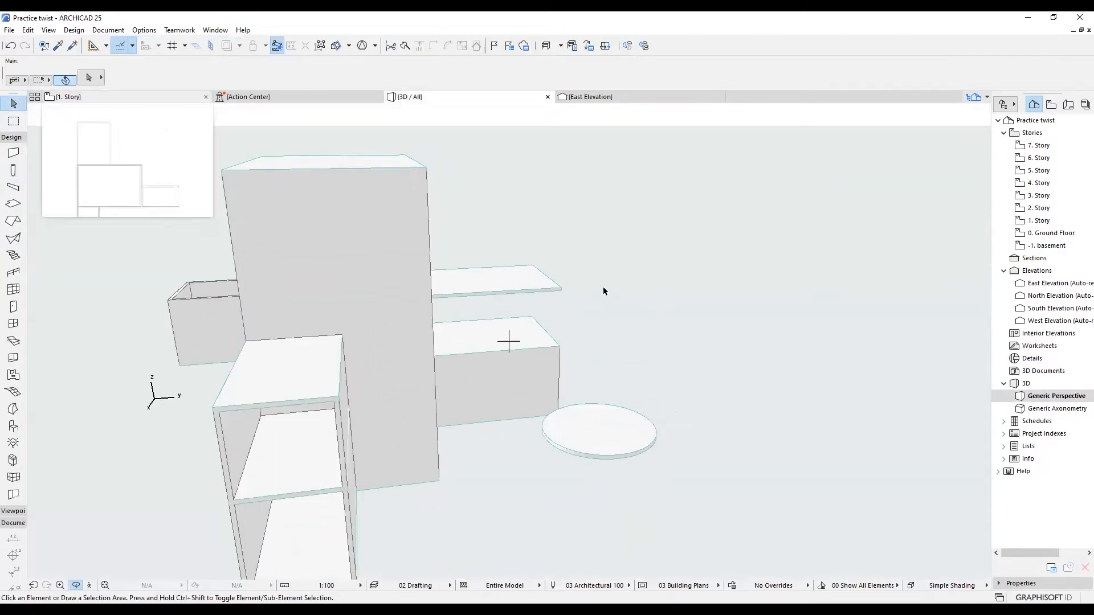
scroll(562, 271, "down", 2)
left_click(606, 251)
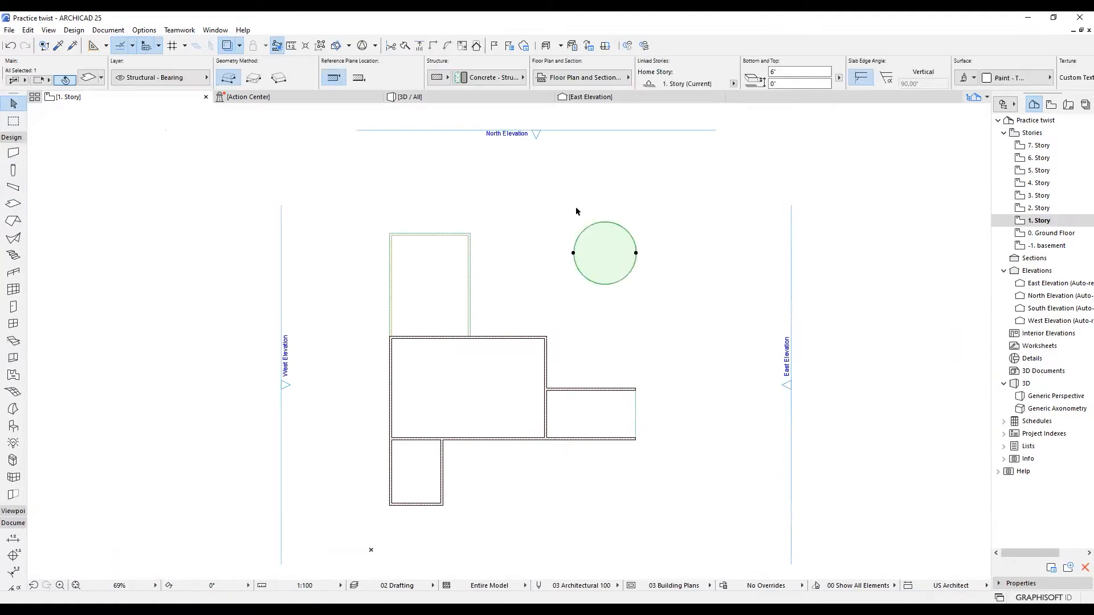
left_click_drag(610, 260, 581, 220)
key("ctrl+z")
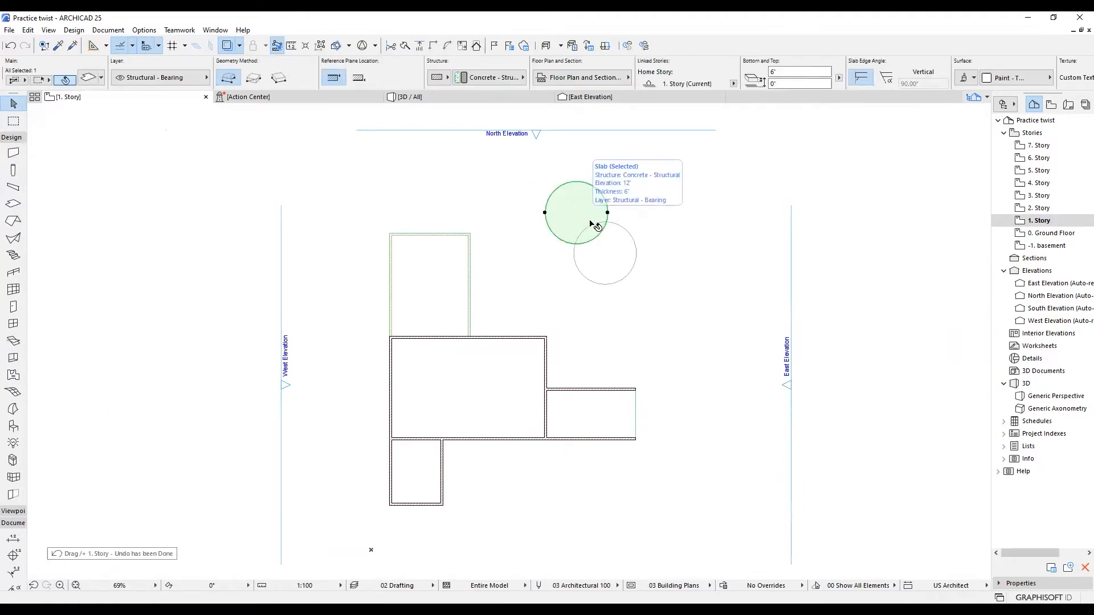
left_click(652, 212)
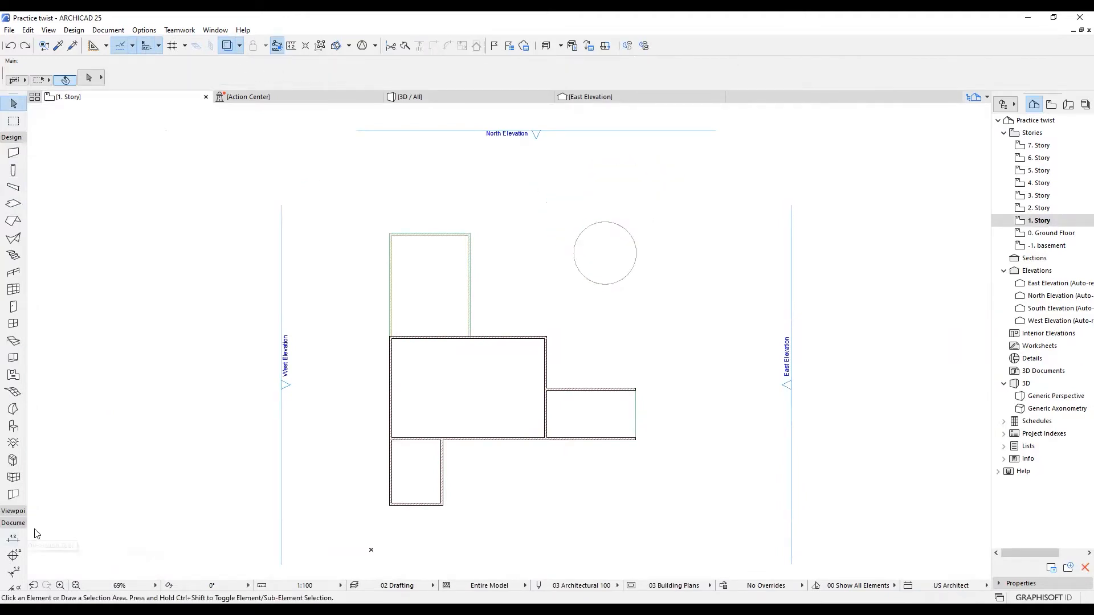
- Draw a closed, three-lobed freeform spline outline between the building and the East Elevation line
left_click(11, 137)
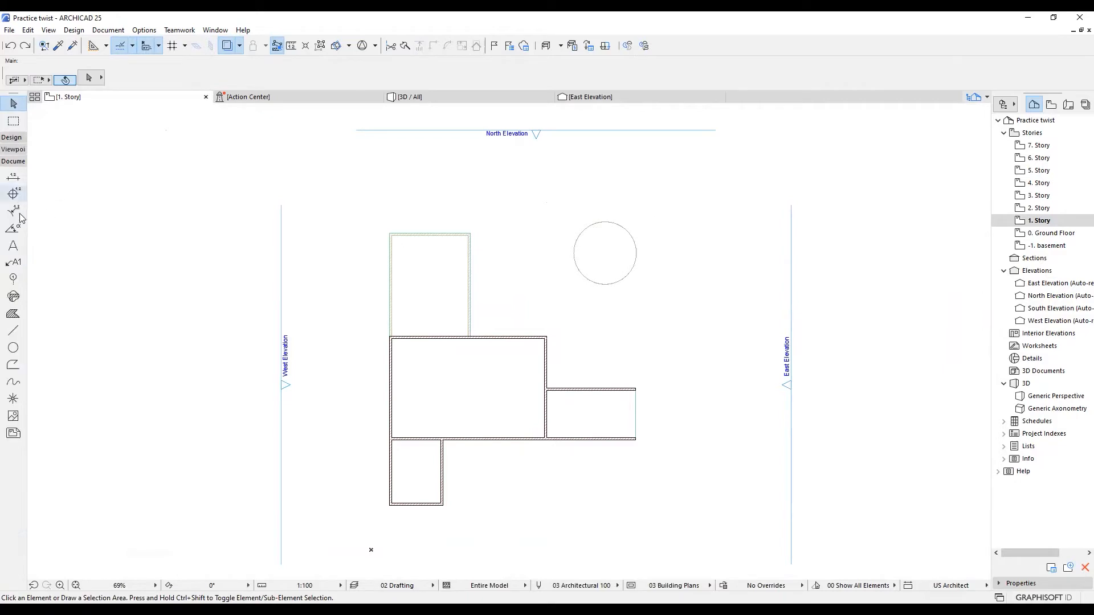
left_click(13, 382)
scroll(584, 314, "up", 1)
scroll(584, 314, "up", 2)
left_click(579, 357)
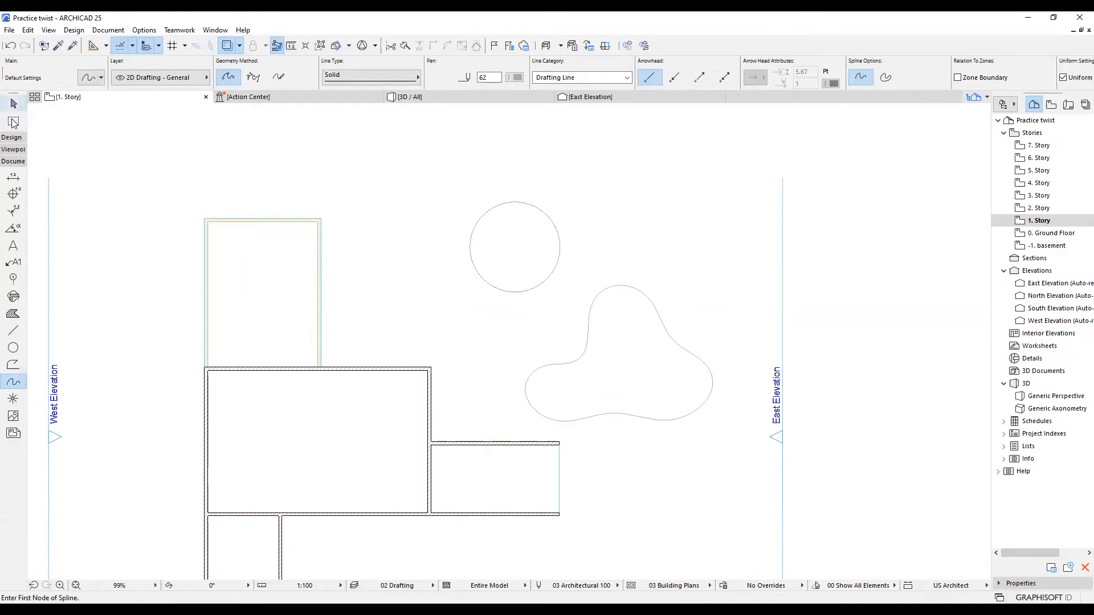
- Create a structural slab from the closed spline outline using Magic Wand and select it to check its shape
left_click(11, 137)
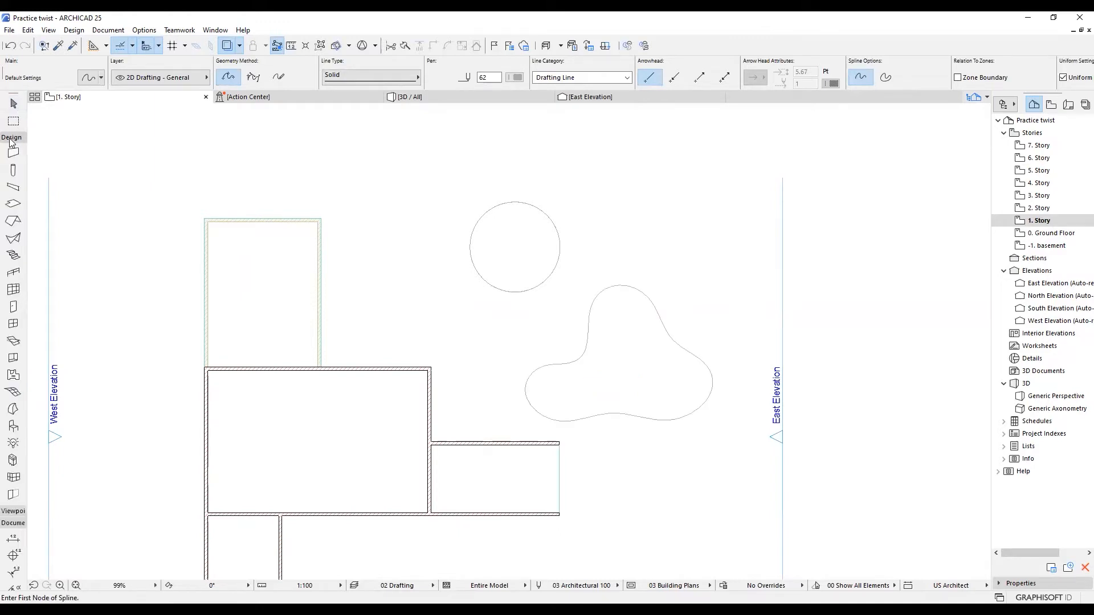
left_click(14, 205)
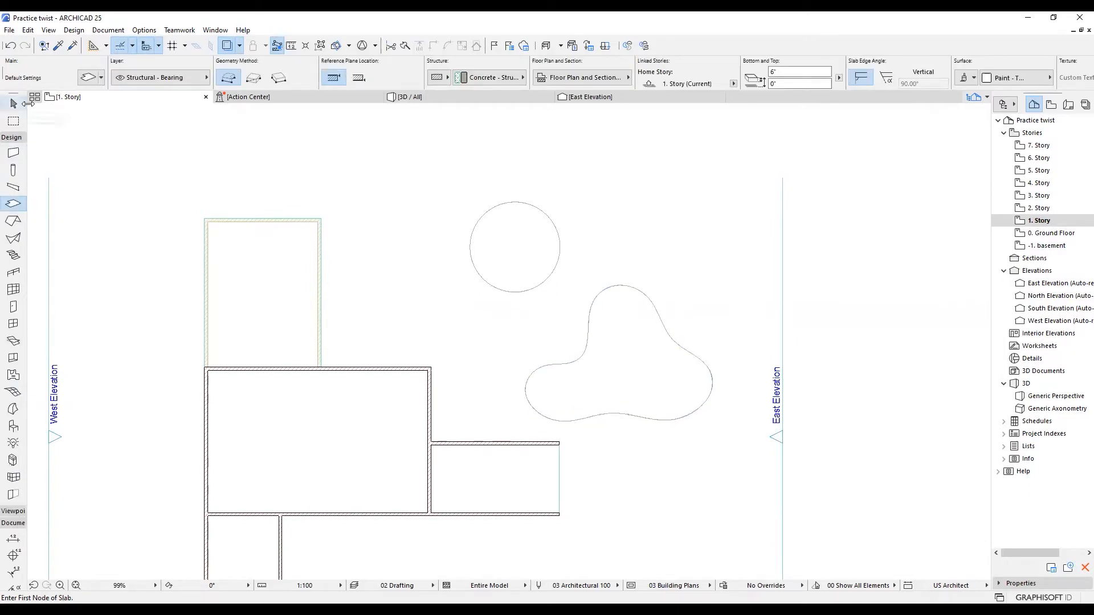
left_click(14, 103)
left_click(627, 352)
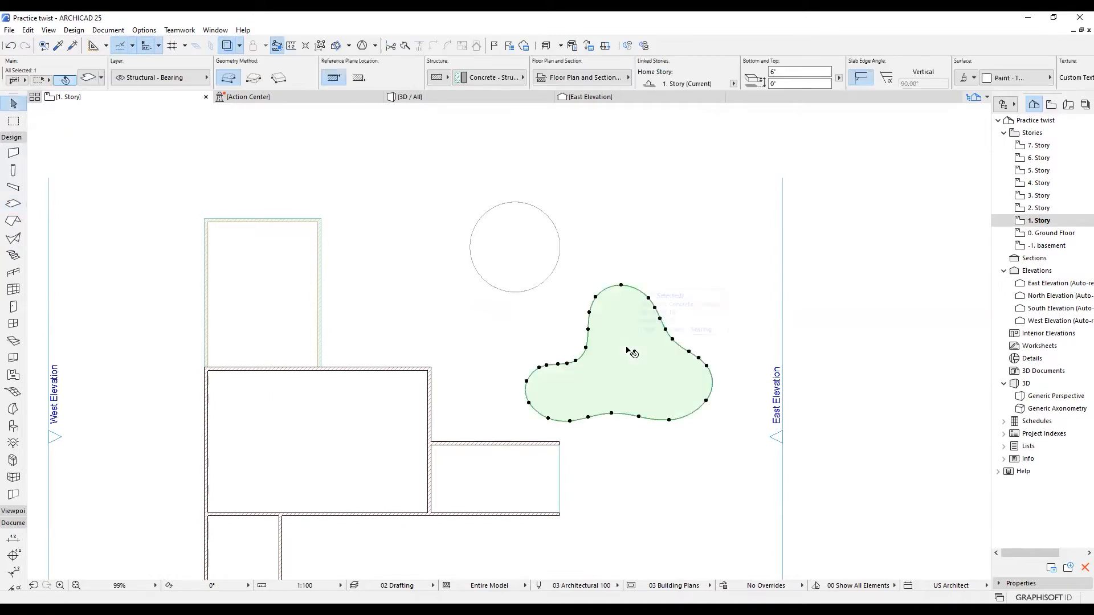
left_click(678, 240)
- Examine the circular and freeform slabs beside the building in the 3D view from several angles
left_click(436, 98)
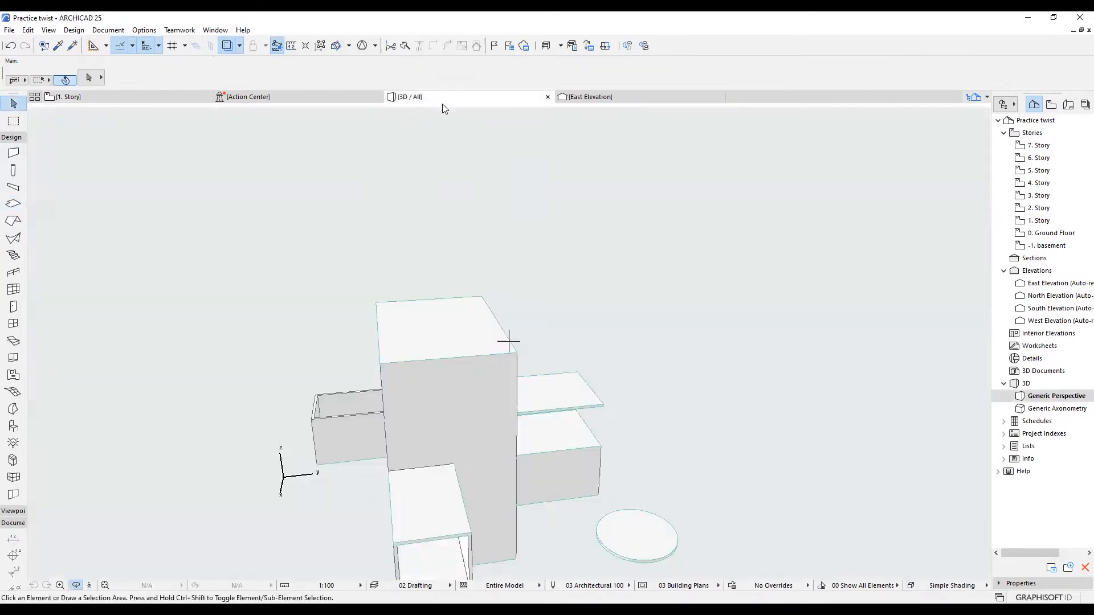
left_click_drag(564, 272, 572, 229)
scroll(564, 291, "down", 2)
scroll(555, 308, "up", 3)
left_click_drag(479, 470, 702, 450)
scroll(703, 449, "down", 3)
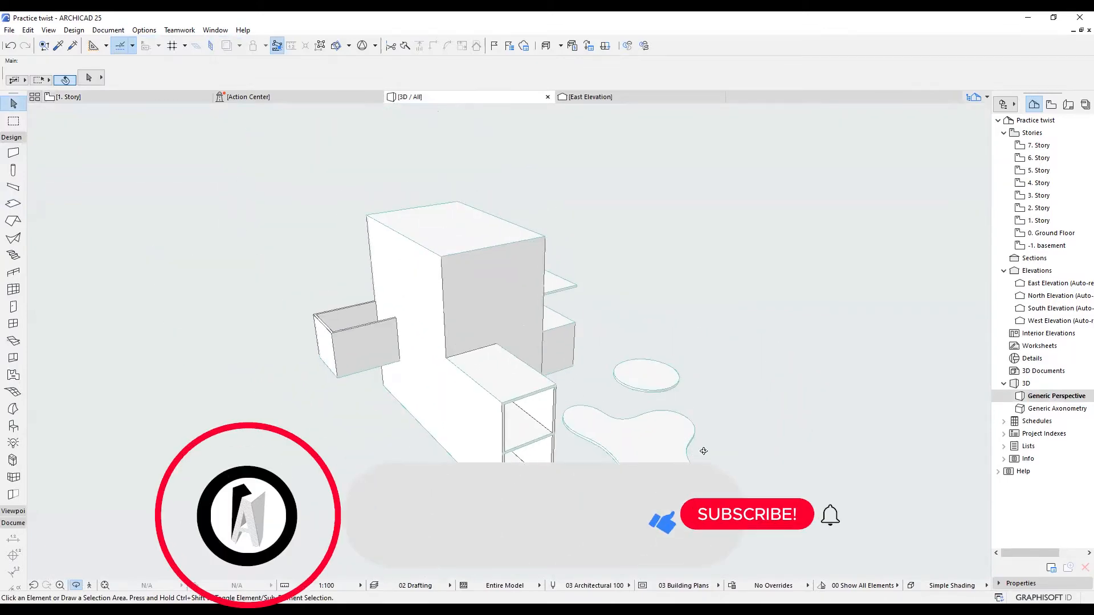
scroll(630, 412, "up", 3)
left_click_drag(630, 411, 582, 382)
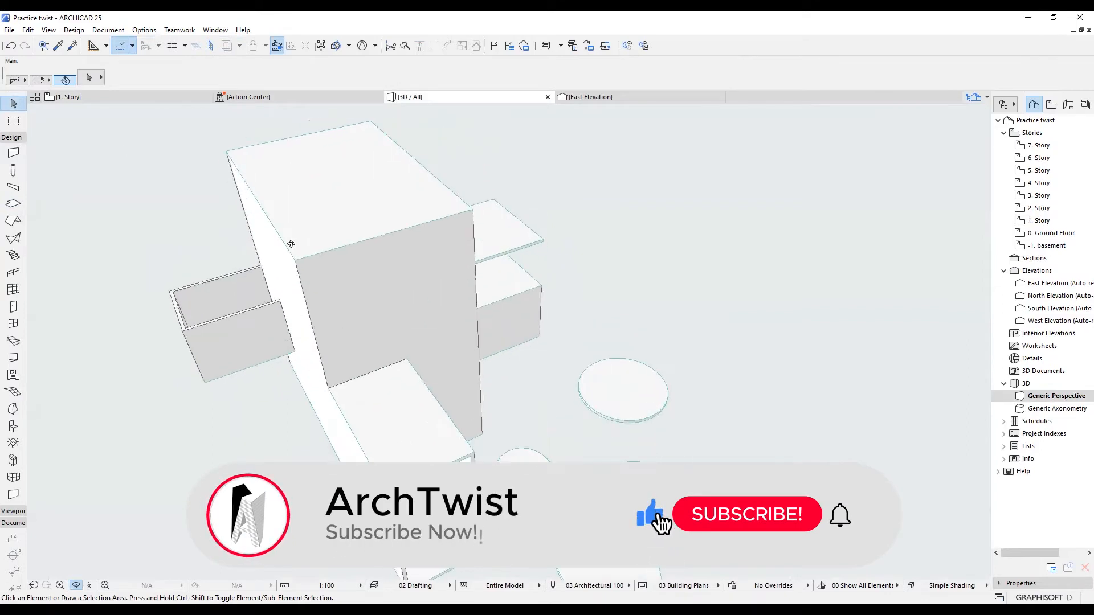
- Delete the circular and freeform slabs together with their drafted outlines from the 1. Story floor plan
left_click(100, 98)
left_click_drag(660, 222, 562, 310)
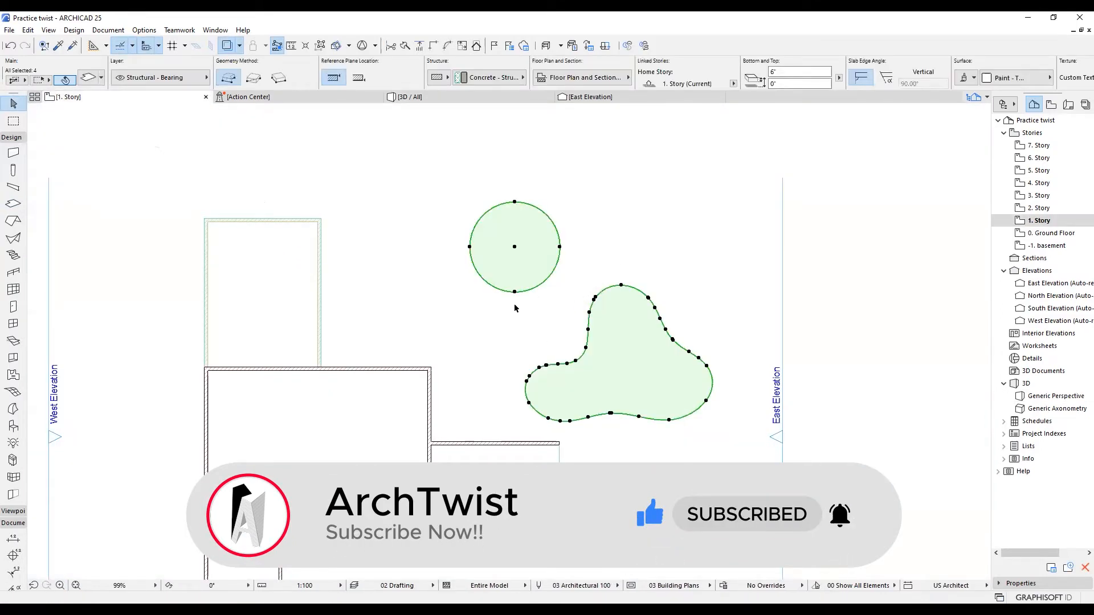
key("Delete")
scroll(646, 305, "down", 2)
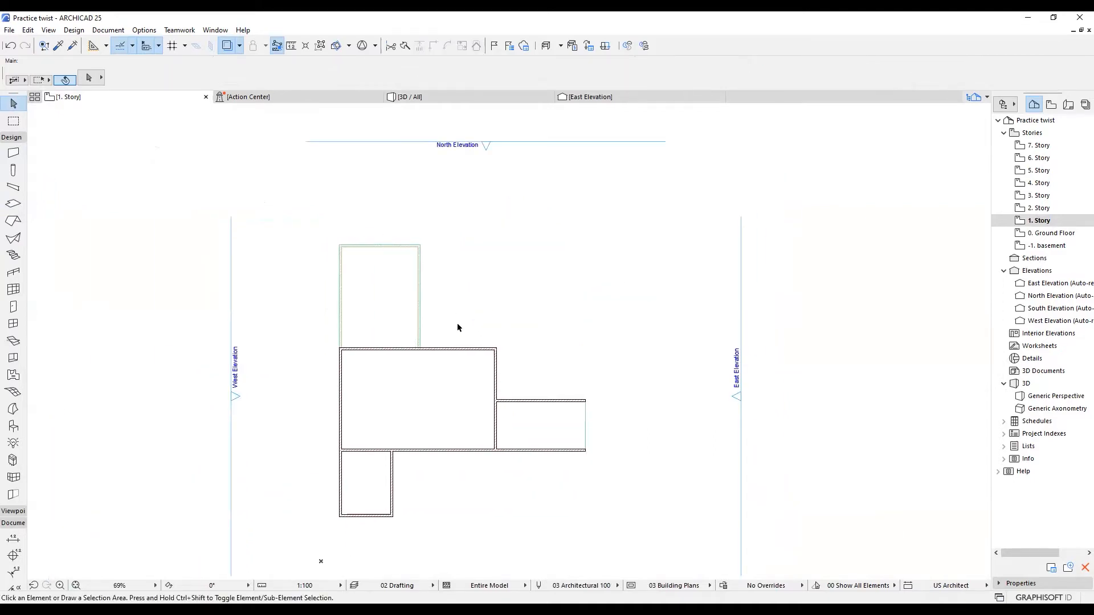
scroll(446, 326, "up", 2)
- Draw a circle inside the building's northernmost room, over the existing slab, leaving clearance to all its walls
left_click(342, 268)
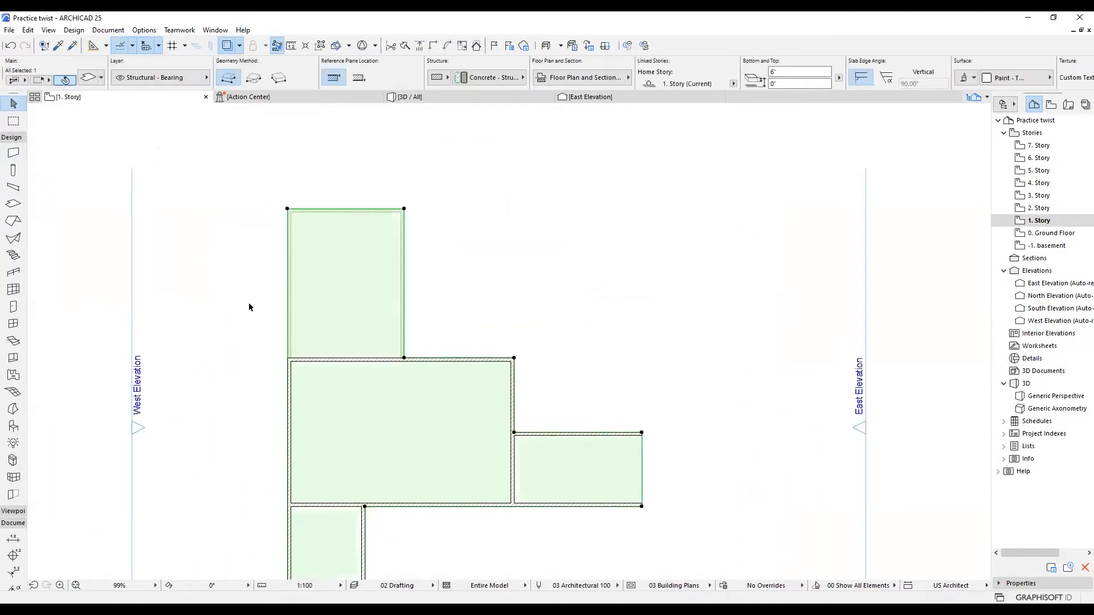
scroll(246, 305, "up", 2)
scroll(529, 352, "down", 3)
scroll(466, 296, "up", 2)
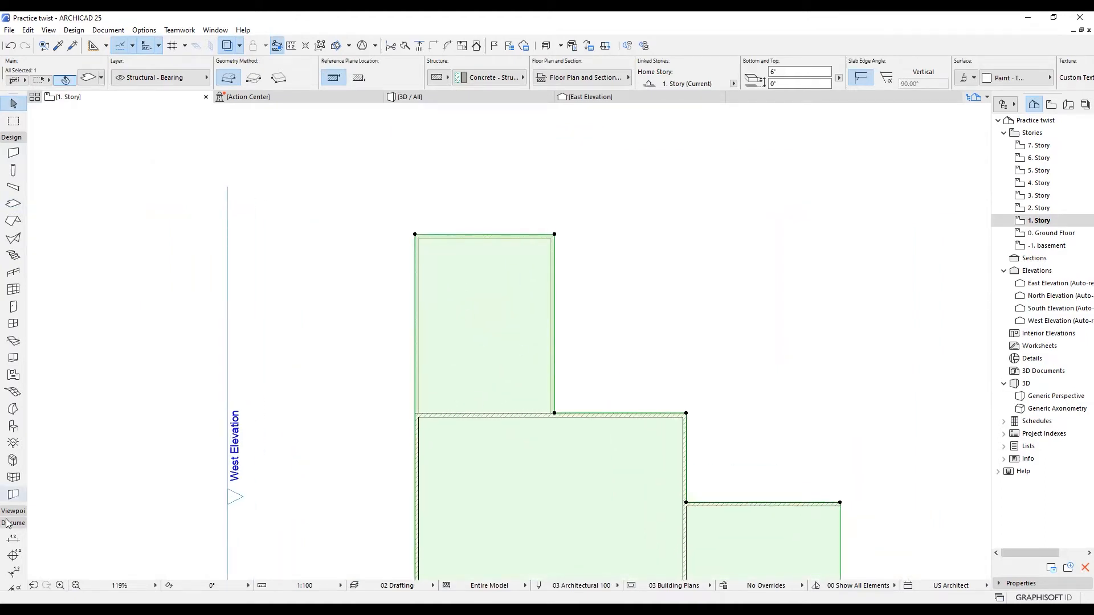
left_click(12, 137)
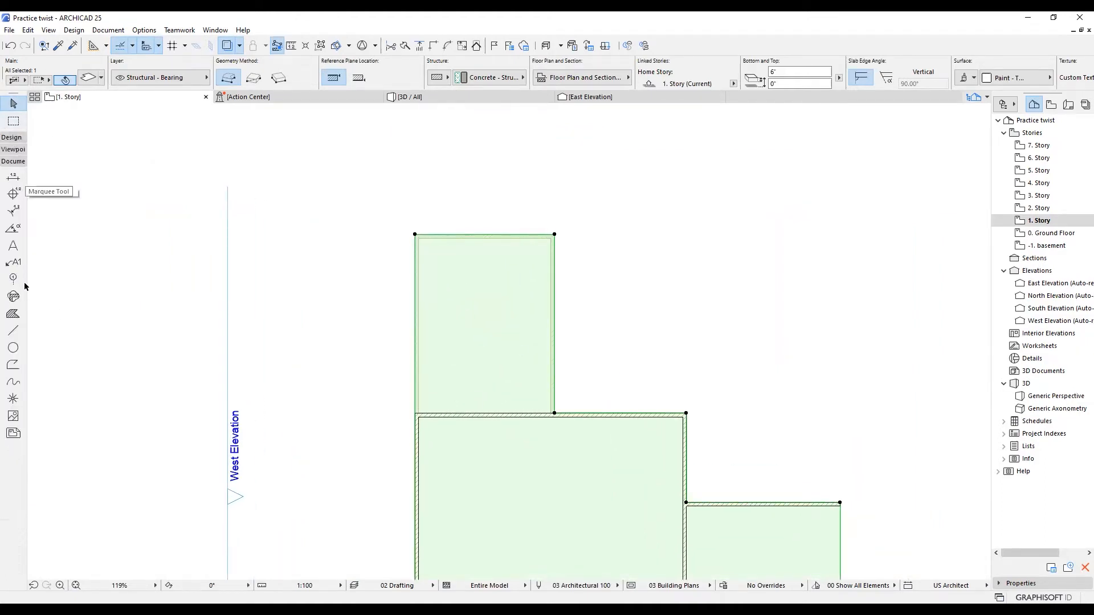
left_click(255, 279)
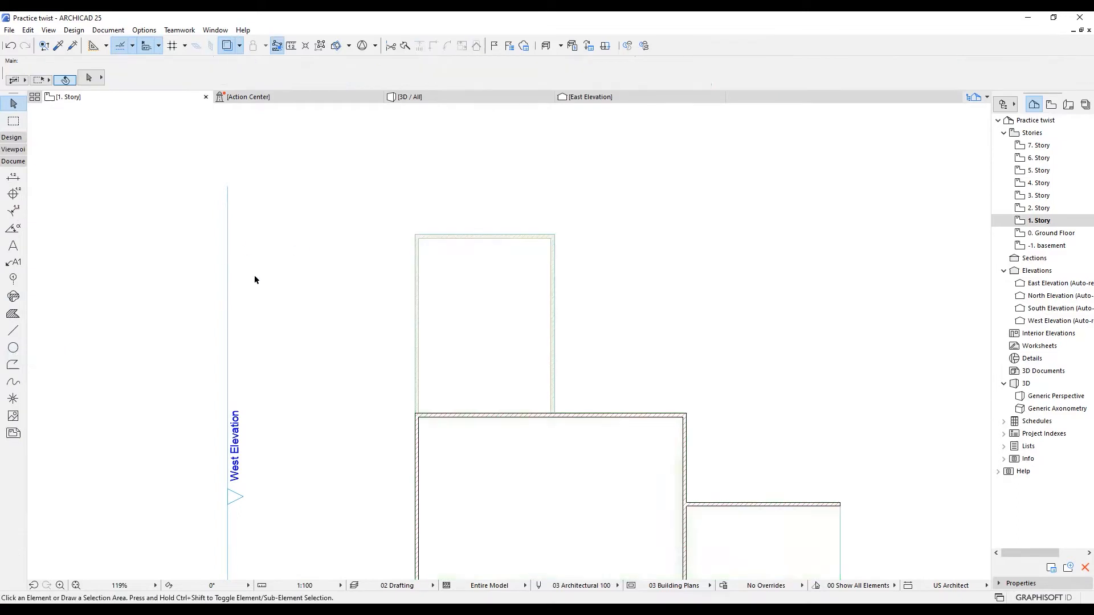
left_click(14, 348)
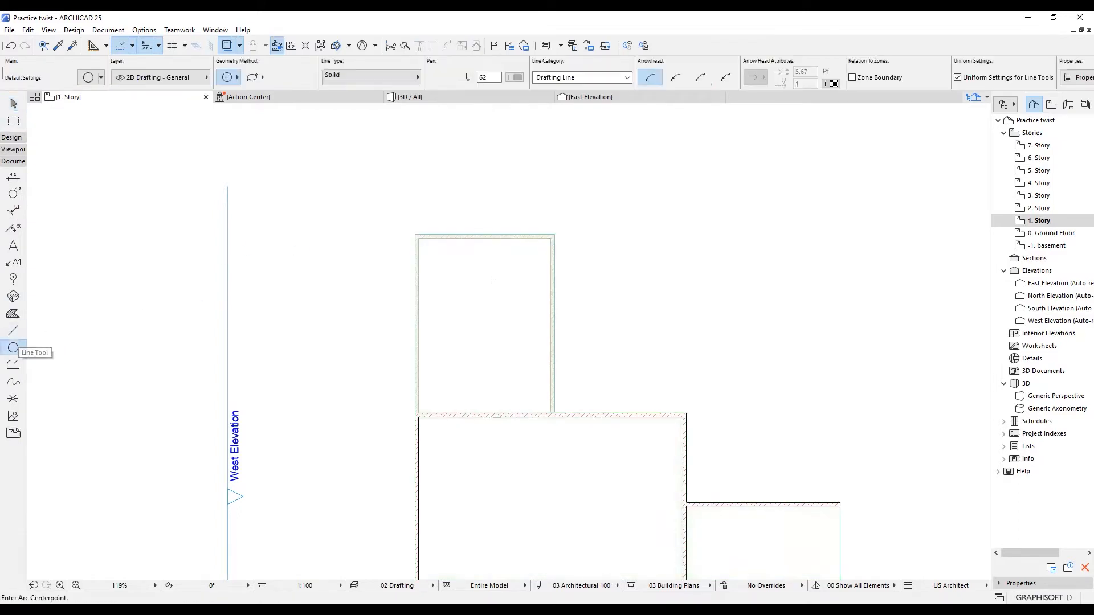
left_click(484, 321)
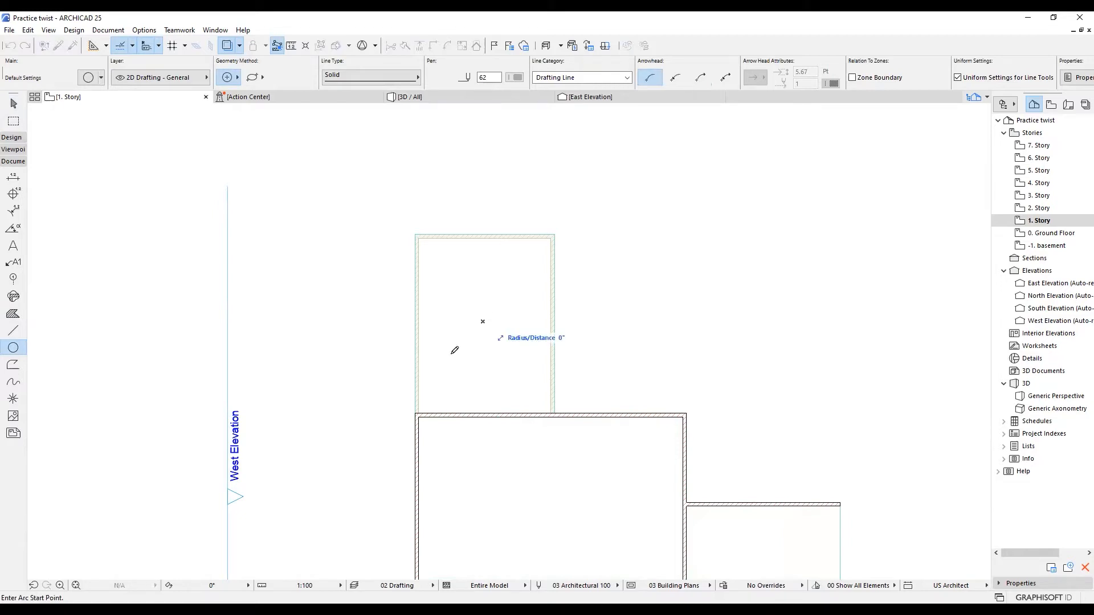
left_click(490, 278)
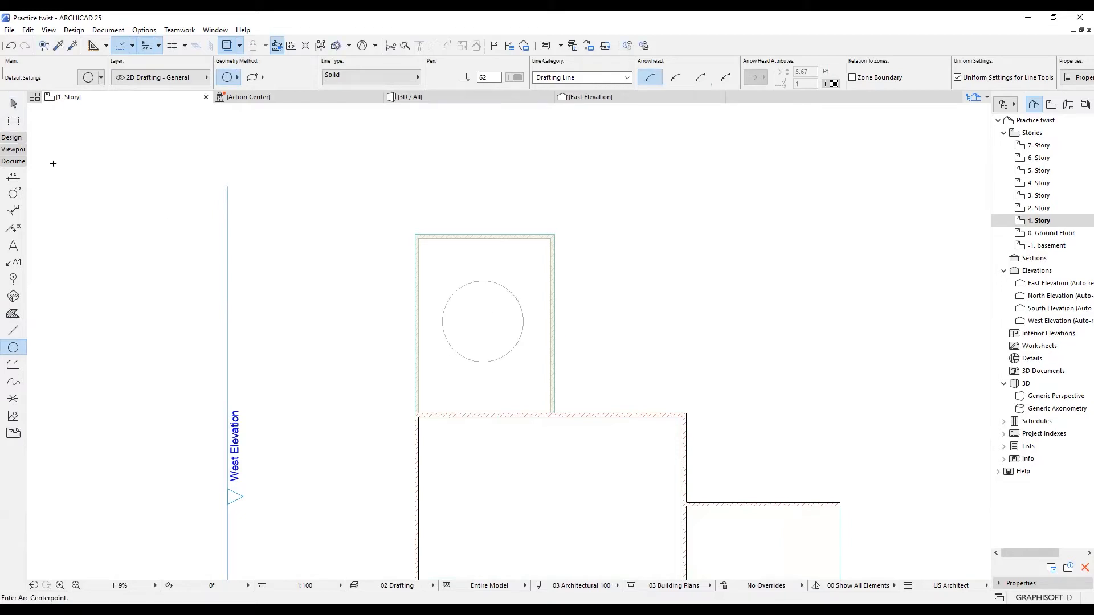
- Select the building slab and the drafted circle in turn to check that they are separate elements
left_click(13, 103)
left_click(524, 262)
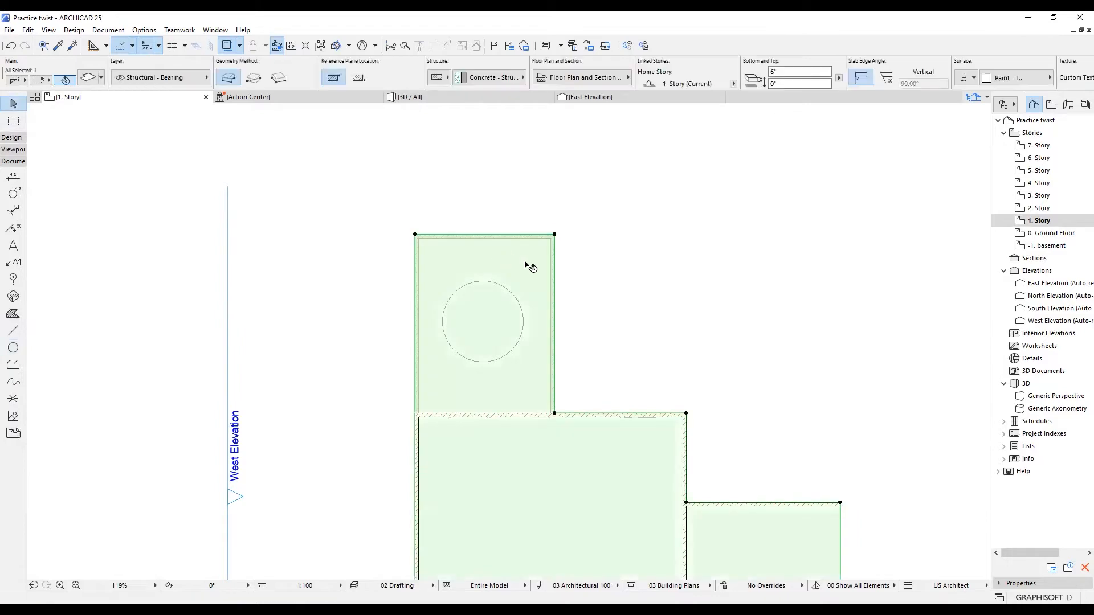
left_click(650, 282)
left_click(520, 301)
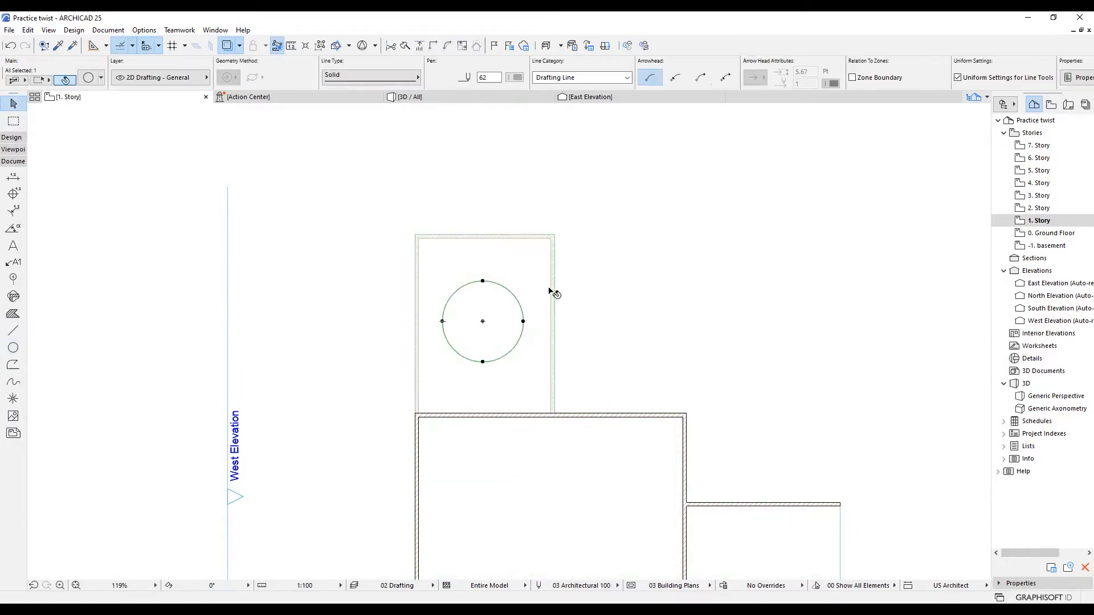
left_click(615, 276)
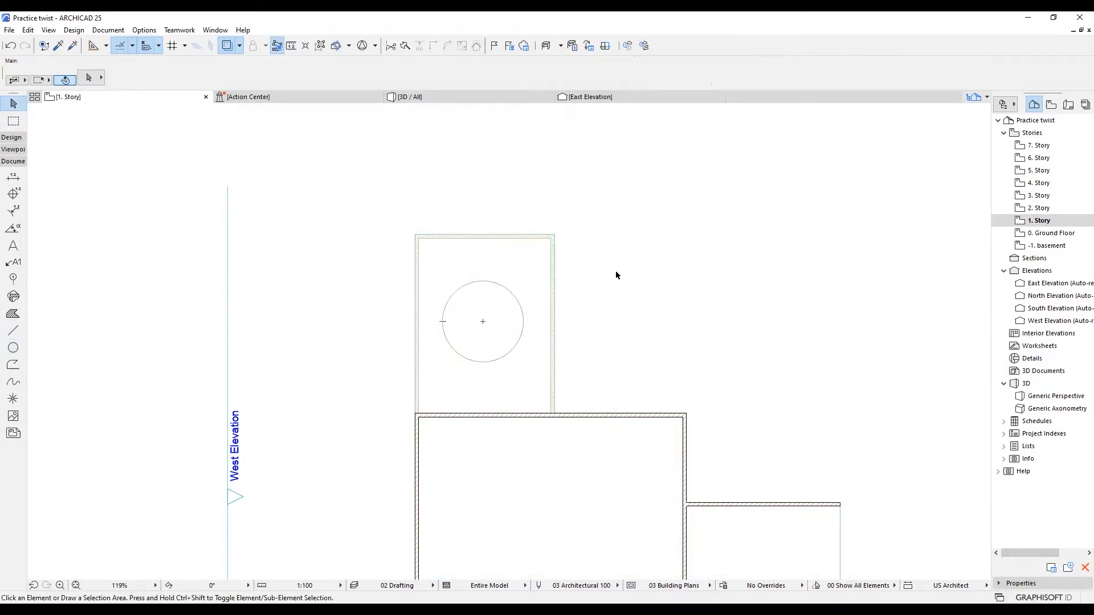
- Cut a round hole in the building slab by subtracting the drafted circle with Subtract from Polygon
left_click(529, 274)
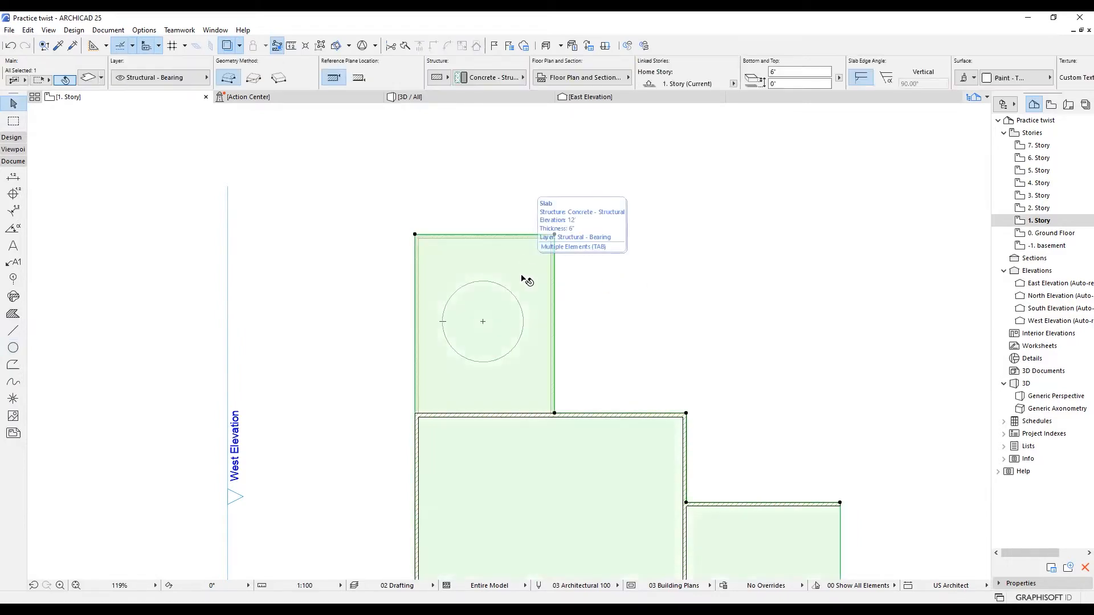
left_click(555, 233)
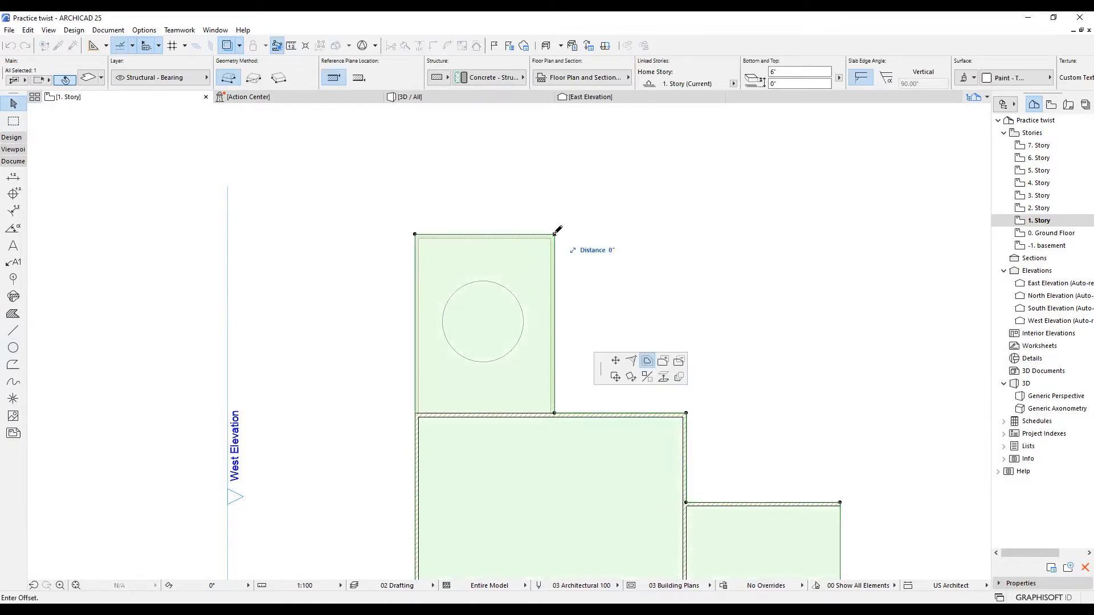
left_click(679, 363)
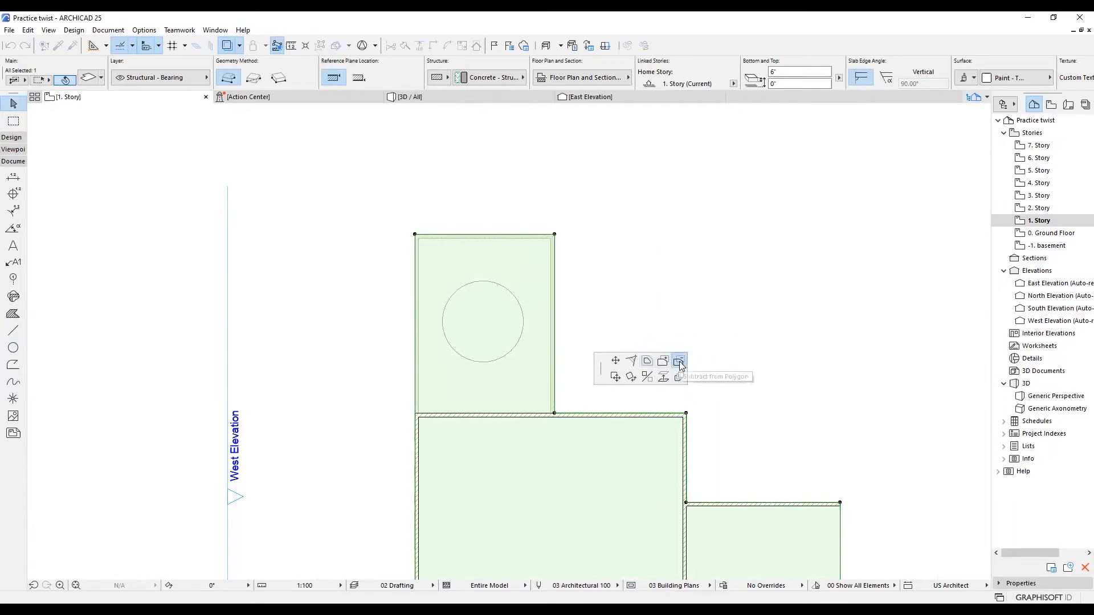
left_click(481, 361)
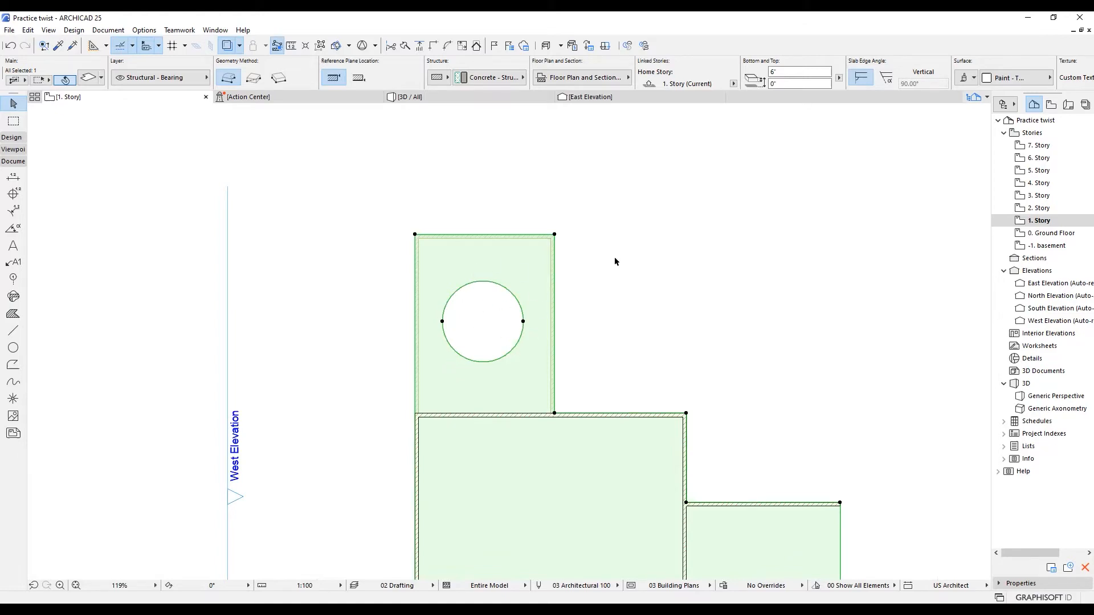
left_click(587, 292)
- Examine the round opening in the northern room's slab in the 3D view, up close and from several angles
left_click(409, 97)
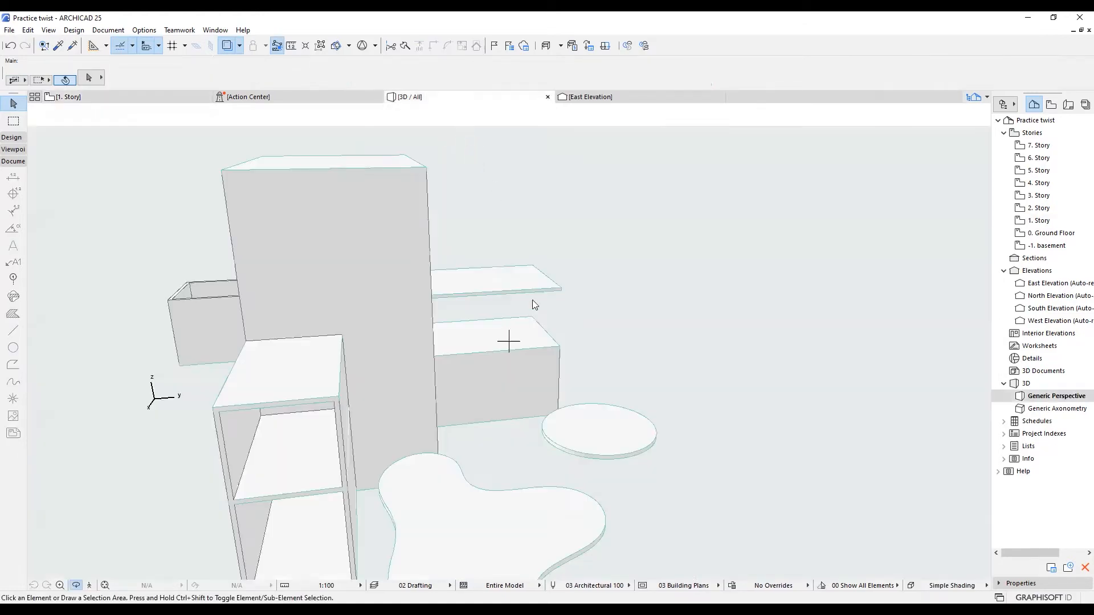
scroll(523, 339, "up", 5)
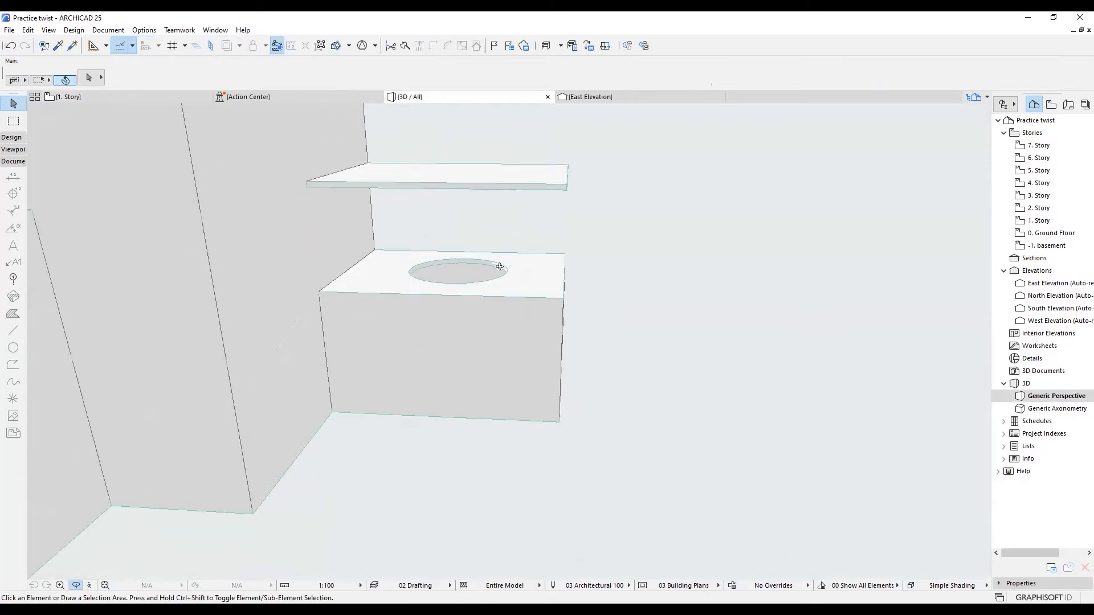
scroll(465, 259, "up", 5)
left_click_drag(634, 323, 379, 354)
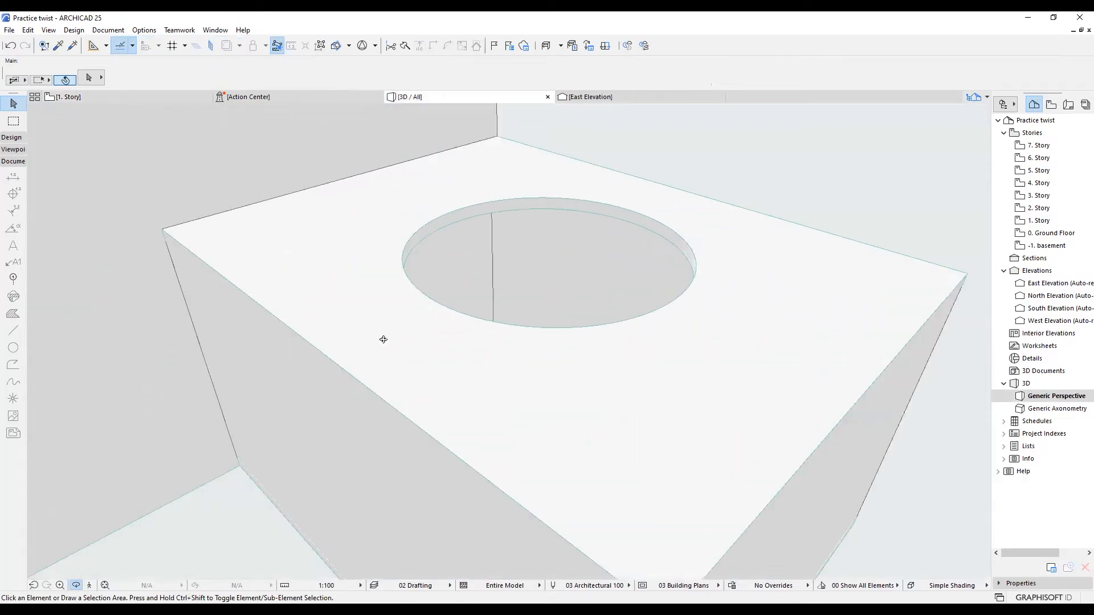
scroll(378, 354, "down", 4)
left_click_drag(475, 340, 528, 367)
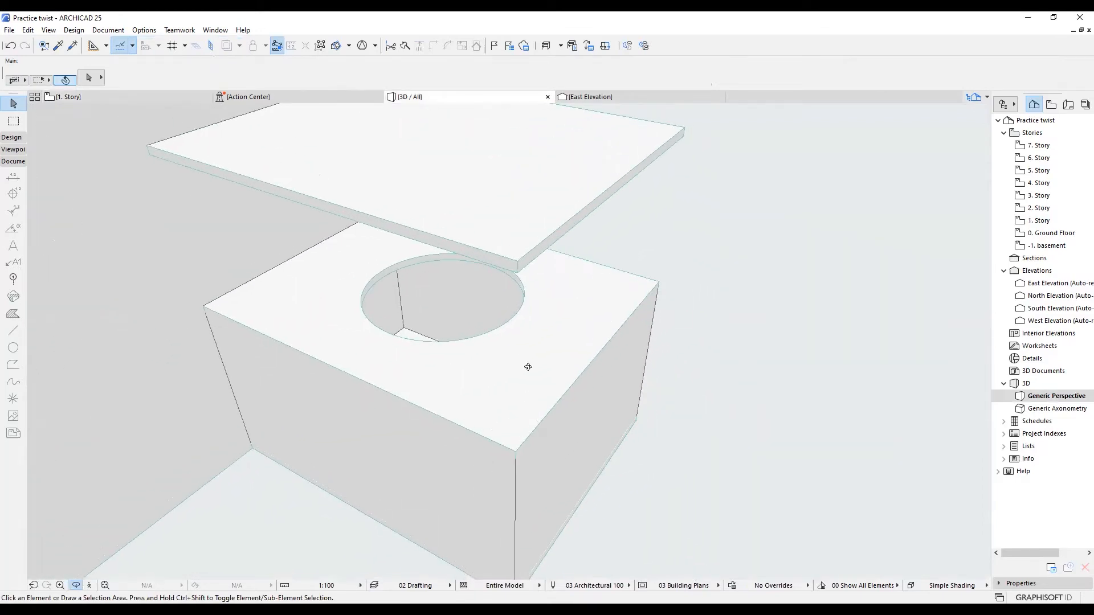
- Copy the drafted circle in the northern room on 1. Story and paste it at the same location on 2. Story
scroll(450, 300, "down", 3)
left_click_drag(493, 276, 479, 228)
left_click(171, 97)
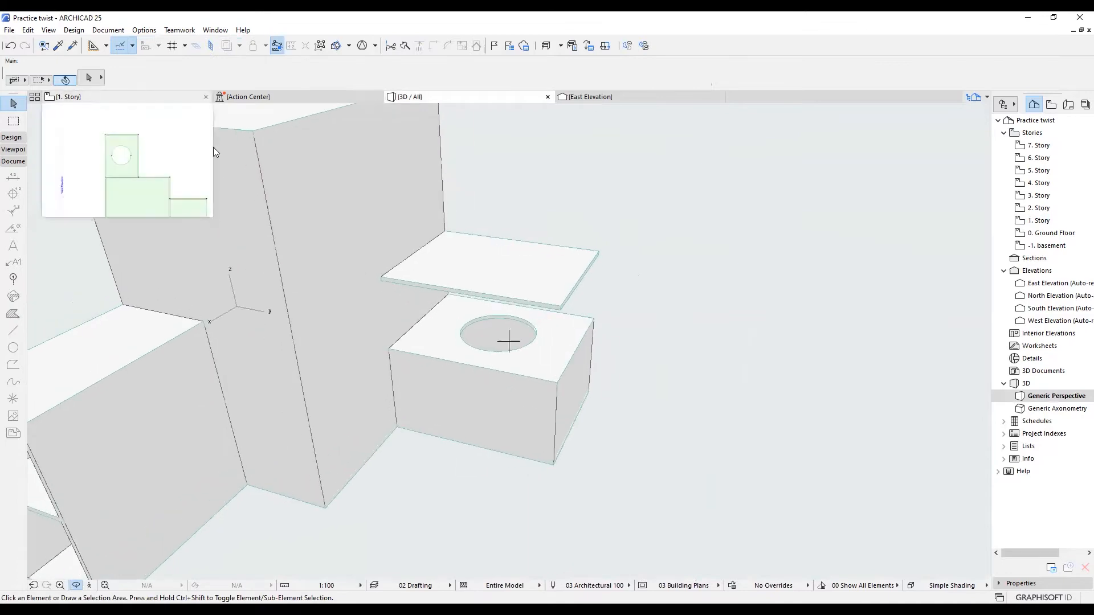
left_click(706, 298)
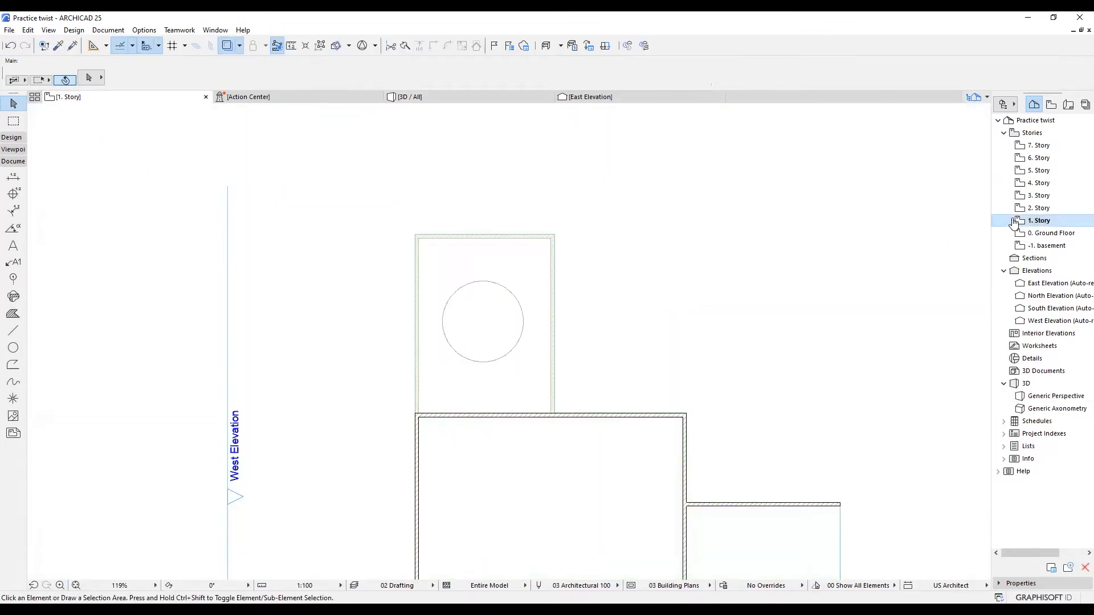
left_click(1038, 220)
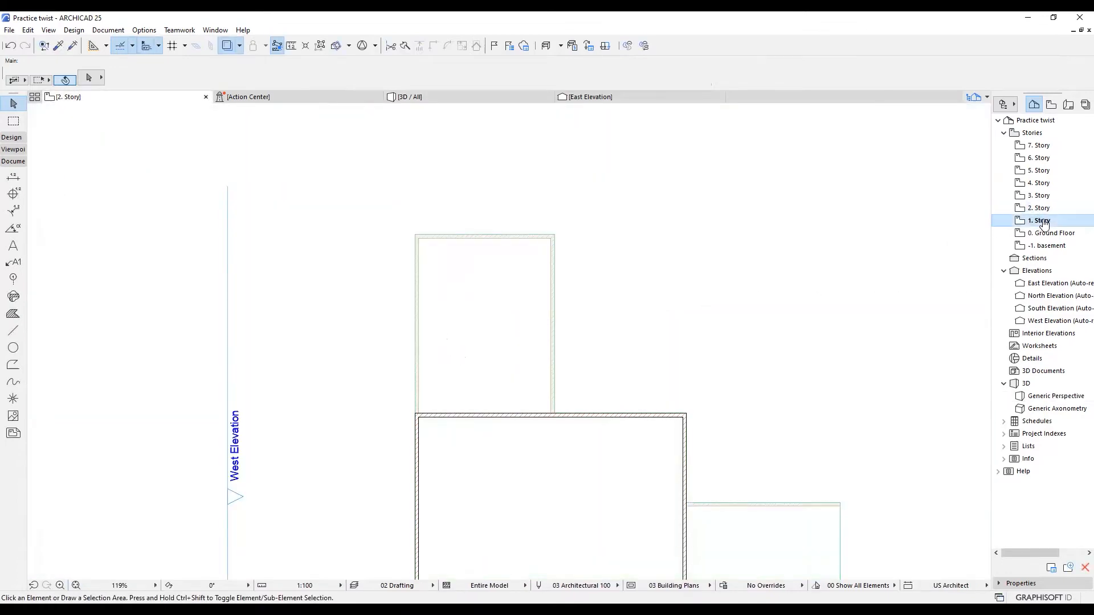
left_click(521, 309)
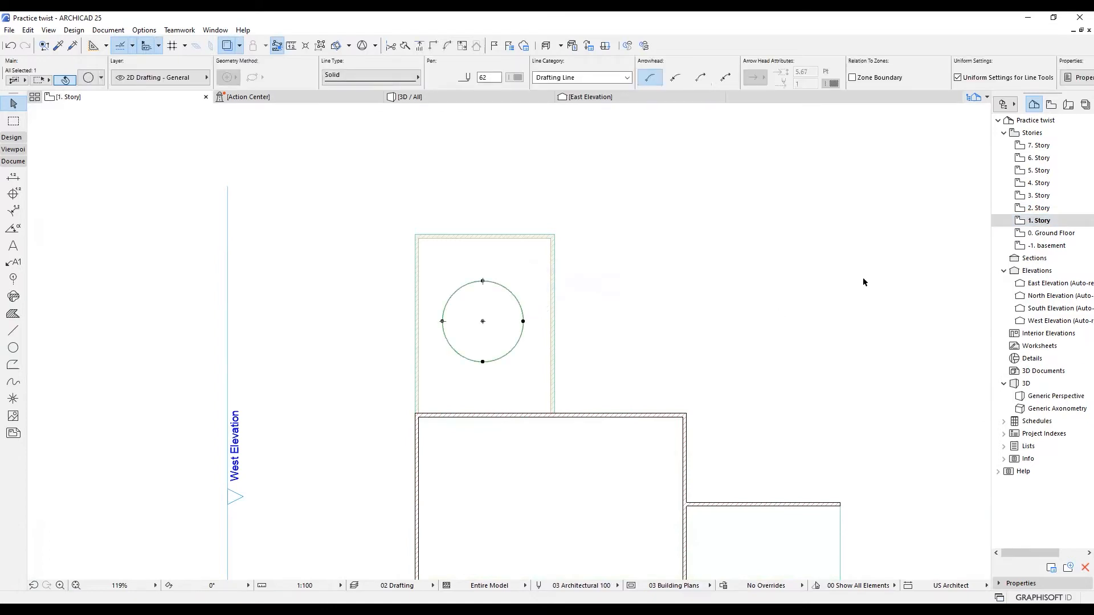
left_click(1038, 208)
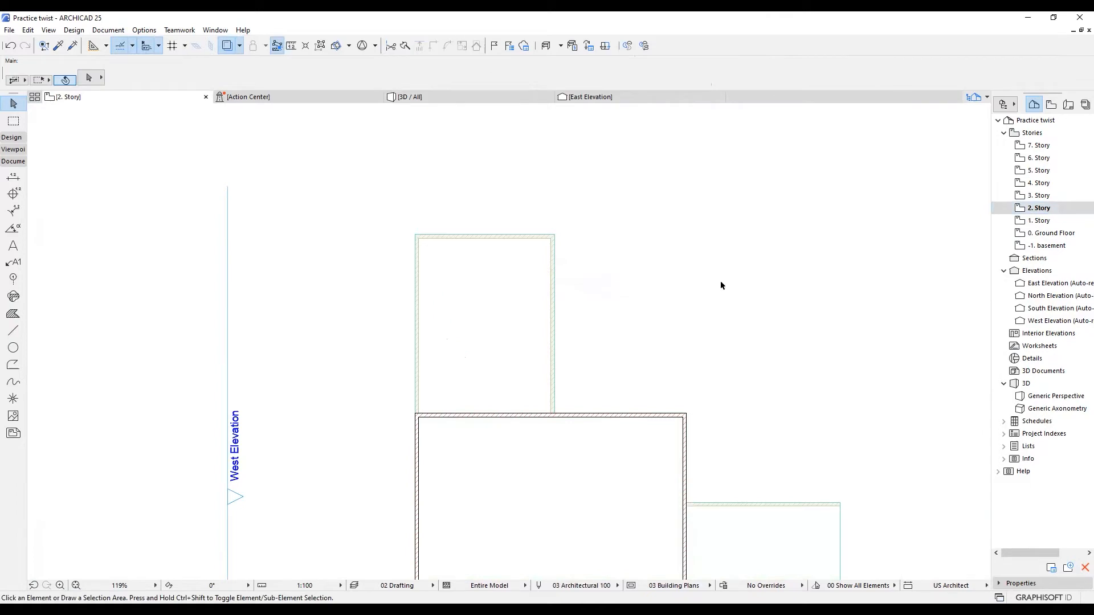
key("ctrl+v")
left_click(661, 285)
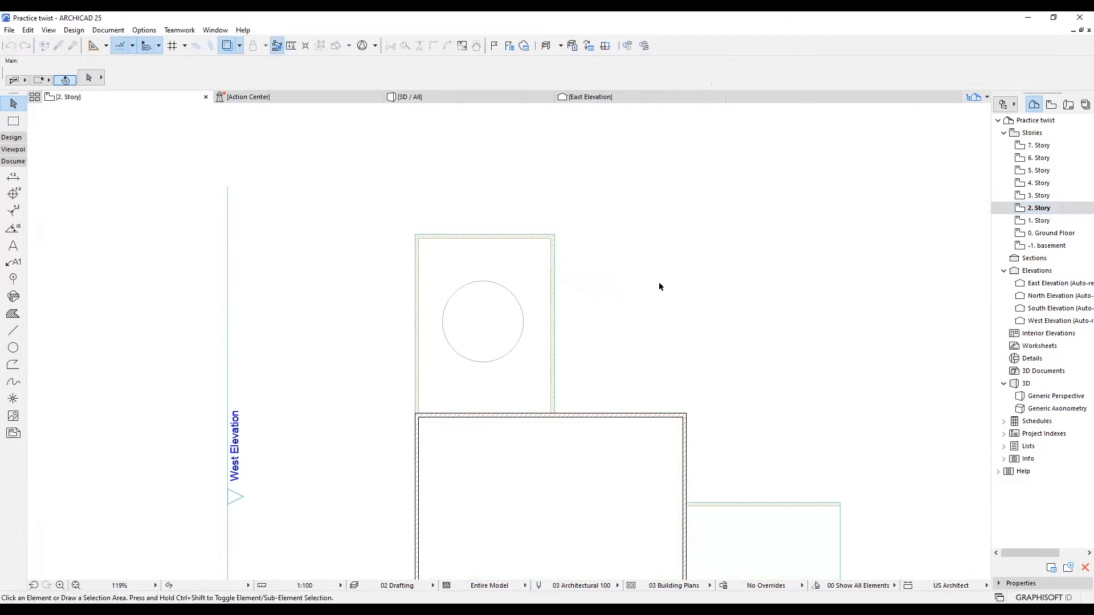
- Cut a round hole in the 2. Story building slab by subtracting the pasted circle with Subtract from Polygon
left_click(521, 267)
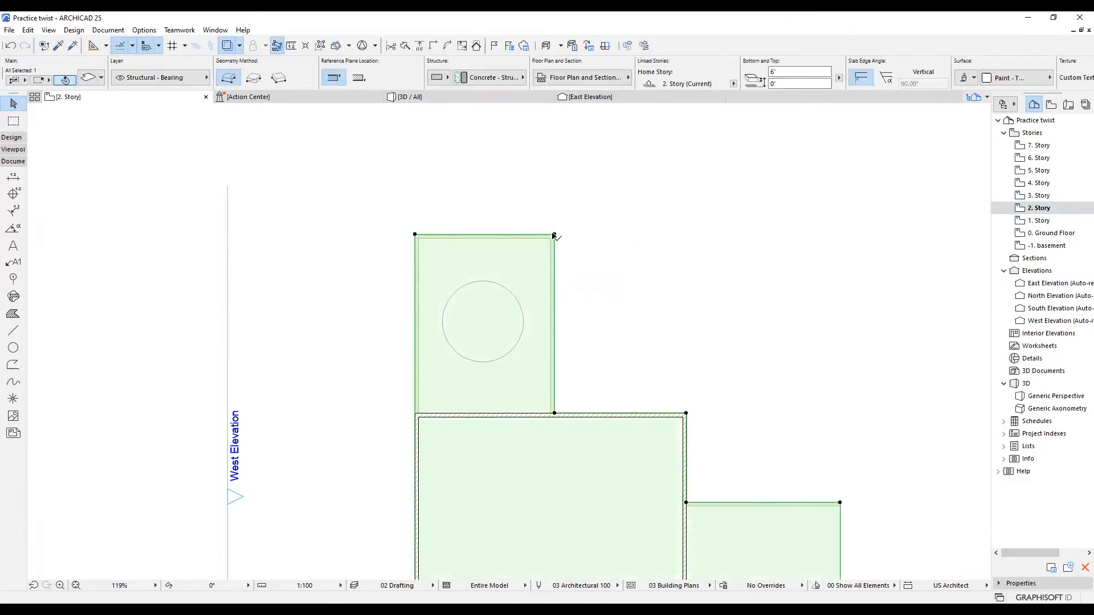
left_click(675, 364)
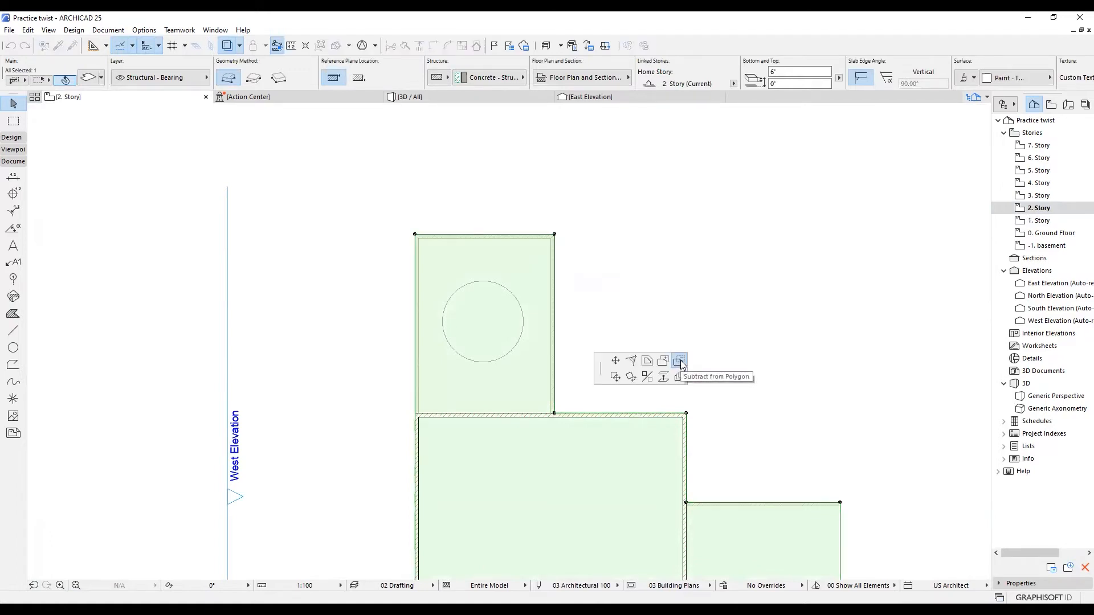
left_click(484, 362)
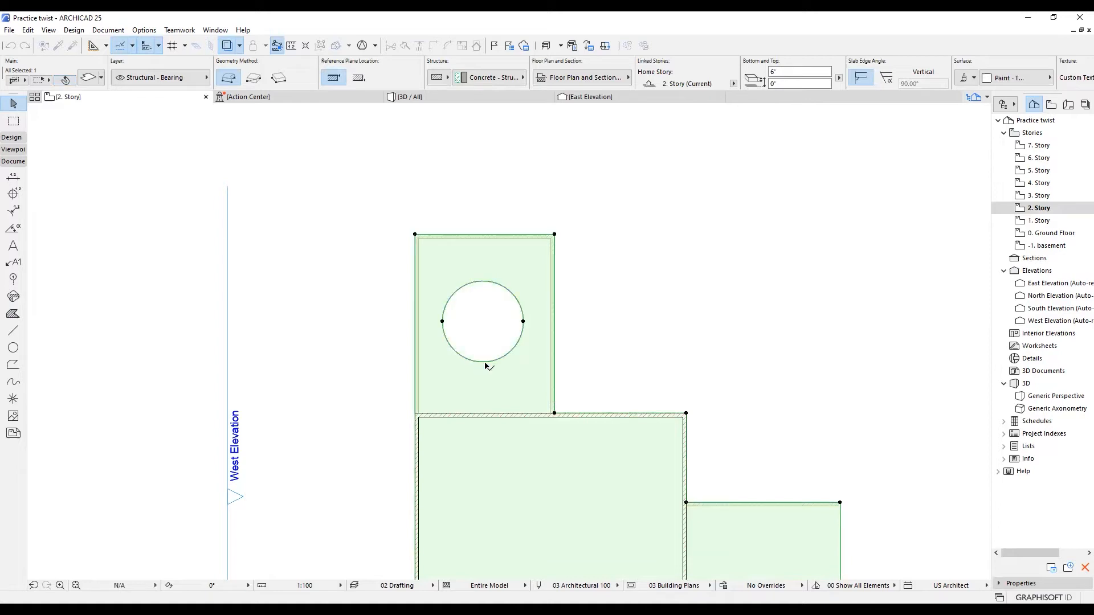
left_click(631, 304)
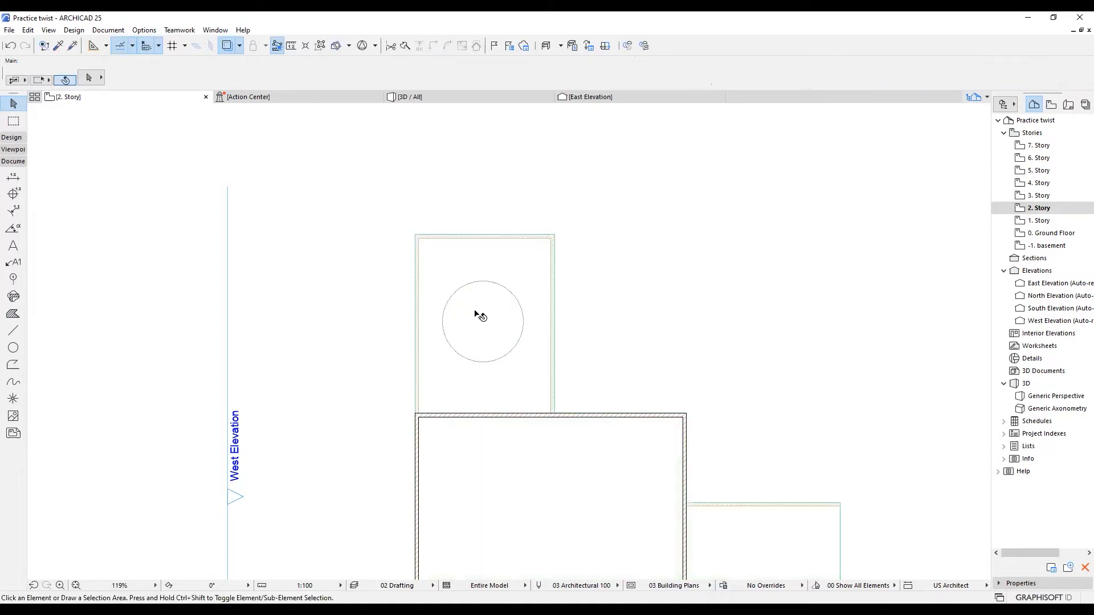
- Inspect the round openings in the two stacked northern slabs in the 3D view, up close and with the whole building
left_click(515, 268)
left_click(611, 270)
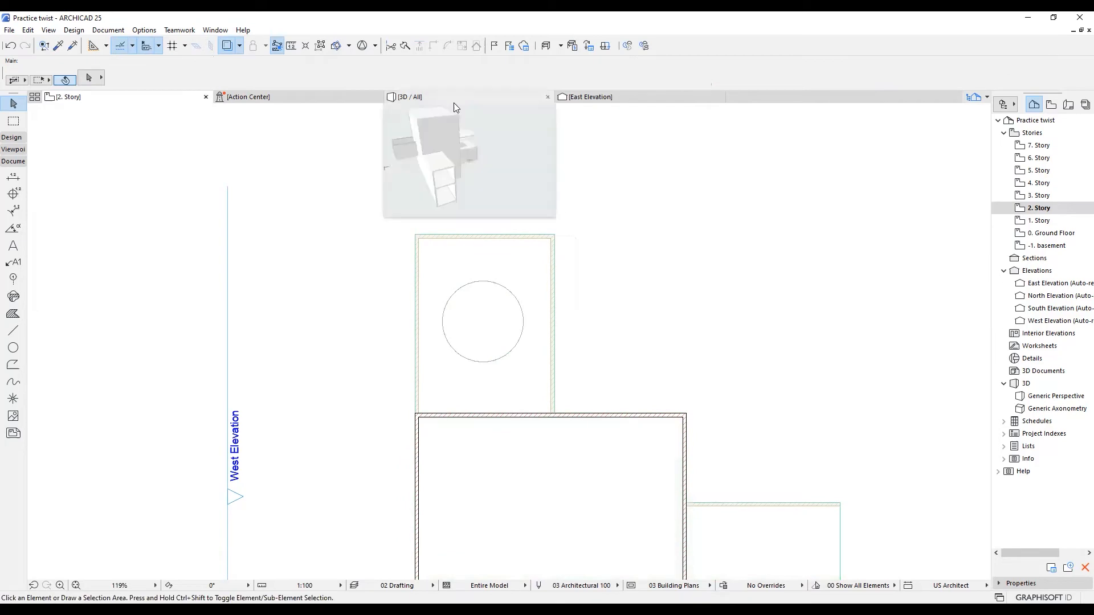
left_click(458, 98)
scroll(490, 272, "up", 6)
middle_click_drag(579, 313, 511, 317, "shift")
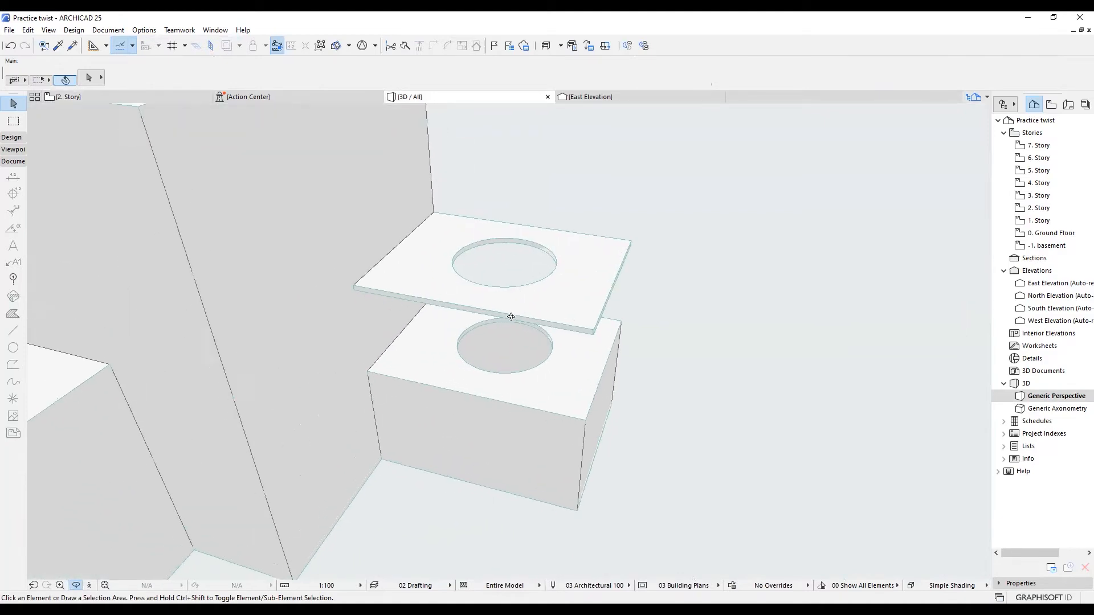
scroll(511, 316, "down", 6)
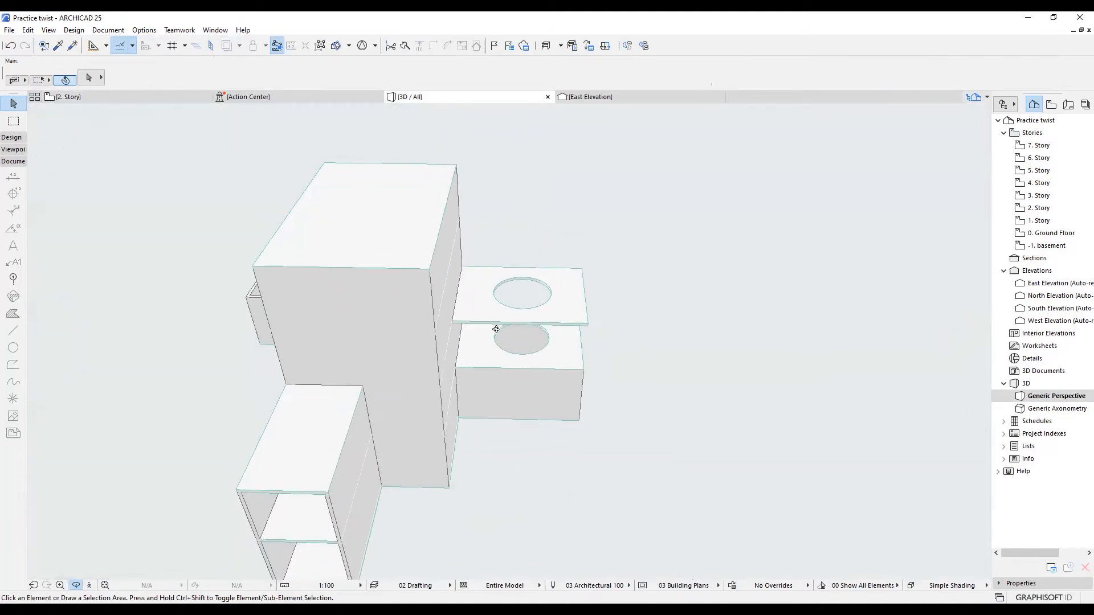
left_click_drag(496, 329, 508, 341)
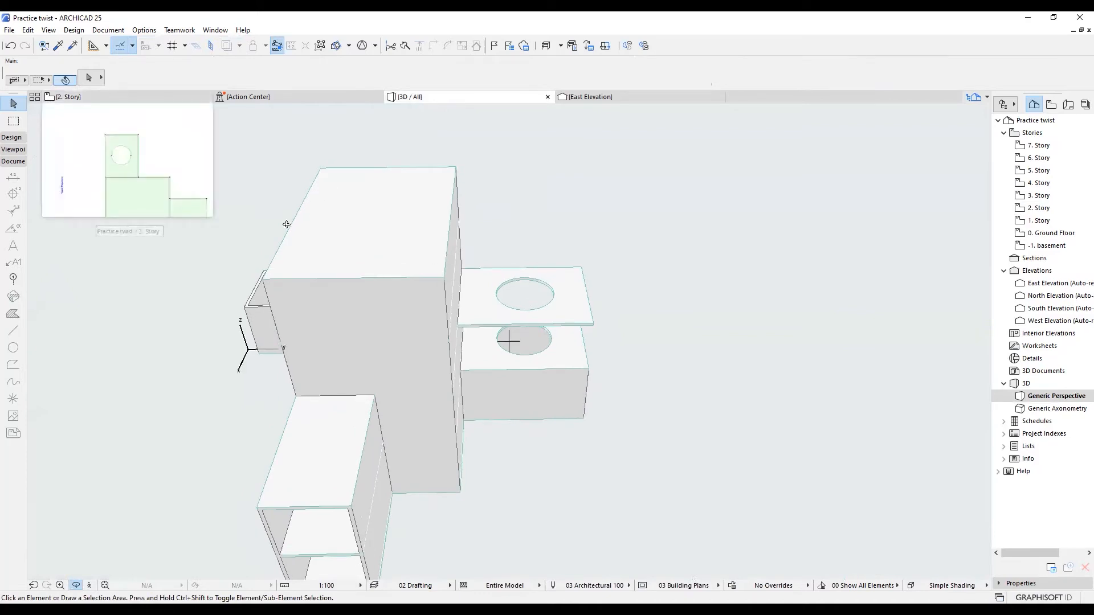
- Open the 4. Story floor plan and check the slab of the large central block
left_click(132, 98)
scroll(644, 342, "down", 3)
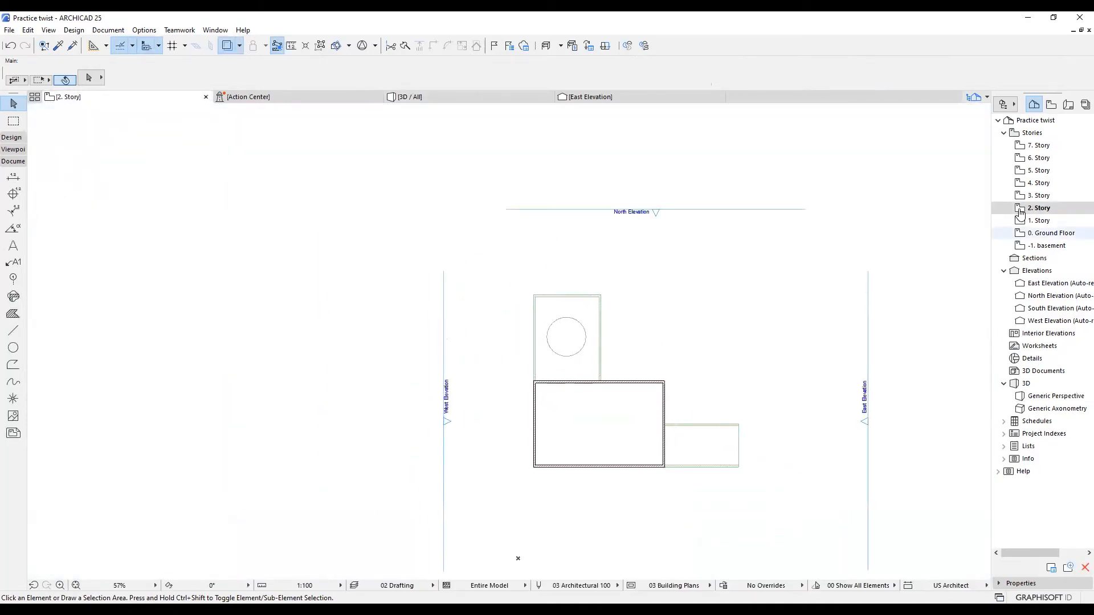
left_click(1038, 183)
scroll(706, 410, "up", 3)
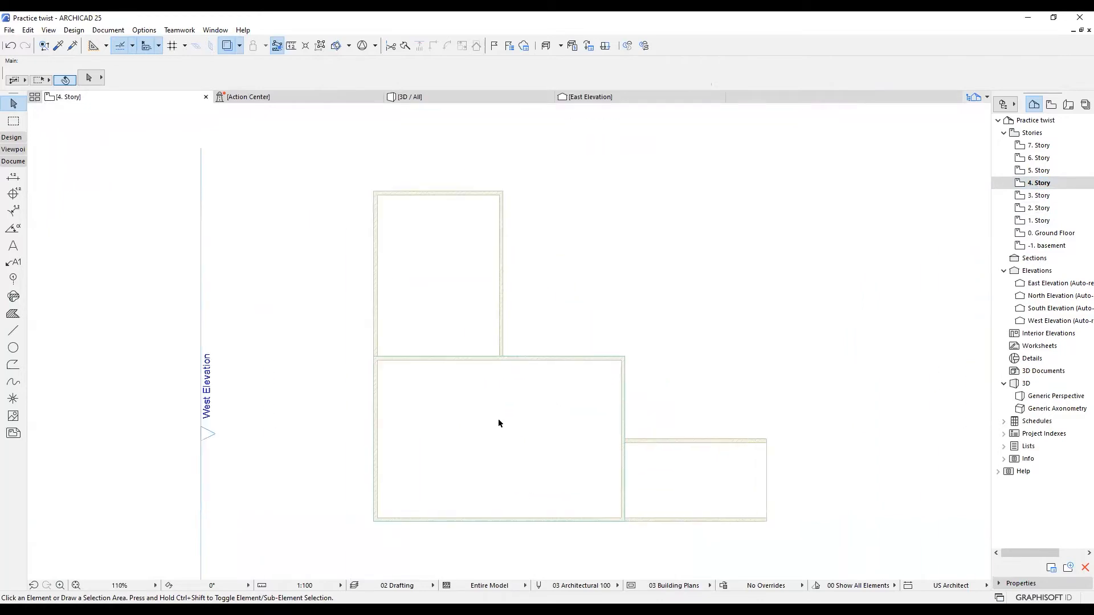
left_click(498, 423)
left_click(665, 257)
scroll(650, 257, "down", 3)
scroll(666, 374, "up", 4)
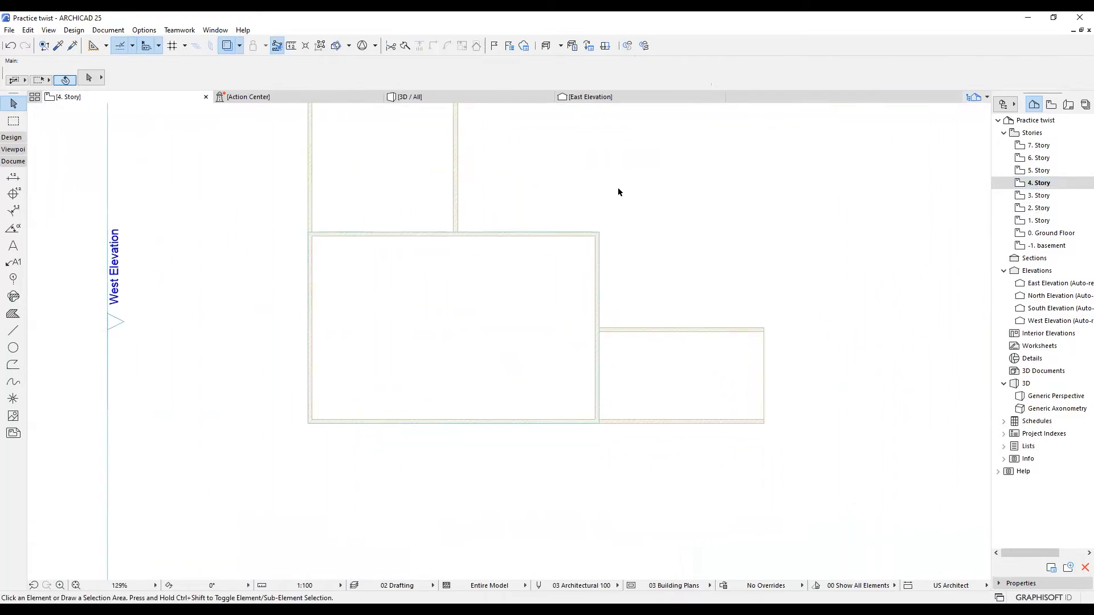
scroll(619, 192, "up", 1)
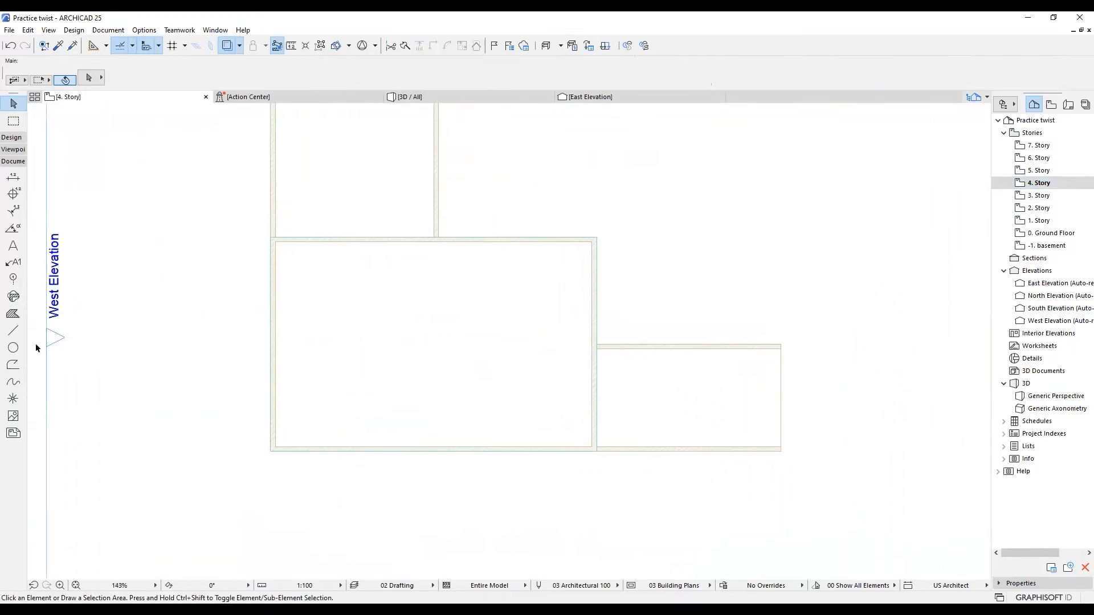
- Draw a closed, peanut-shaped freeform spline inside the central block on 4. Story, leaving clearance to all its walls
left_click(13, 382)
scroll(322, 314, "up", 3)
scroll(327, 319, "down", 3)
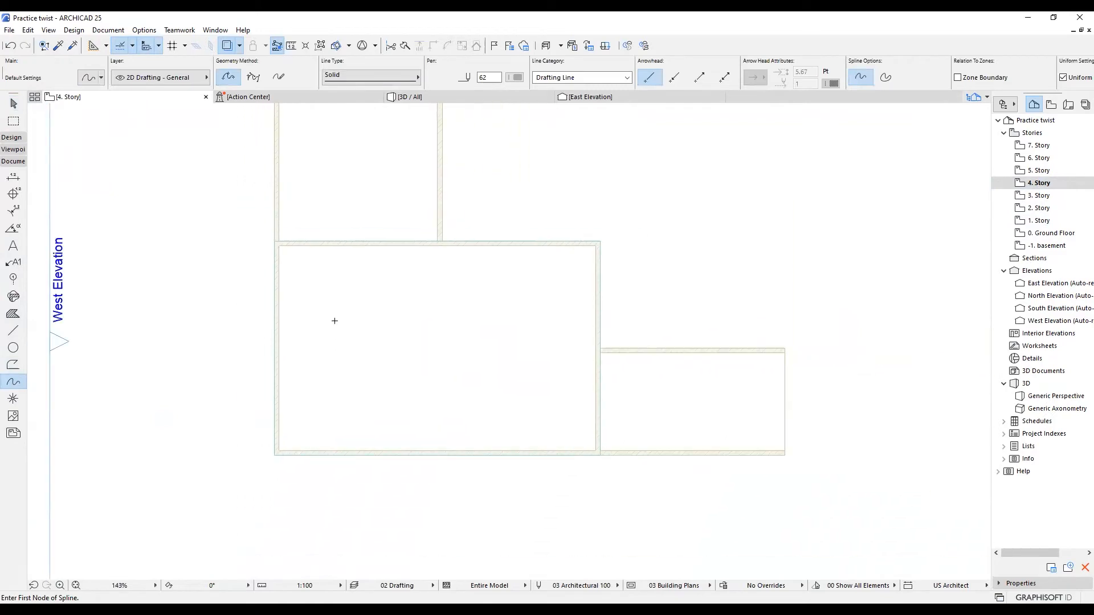
left_click(335, 321)
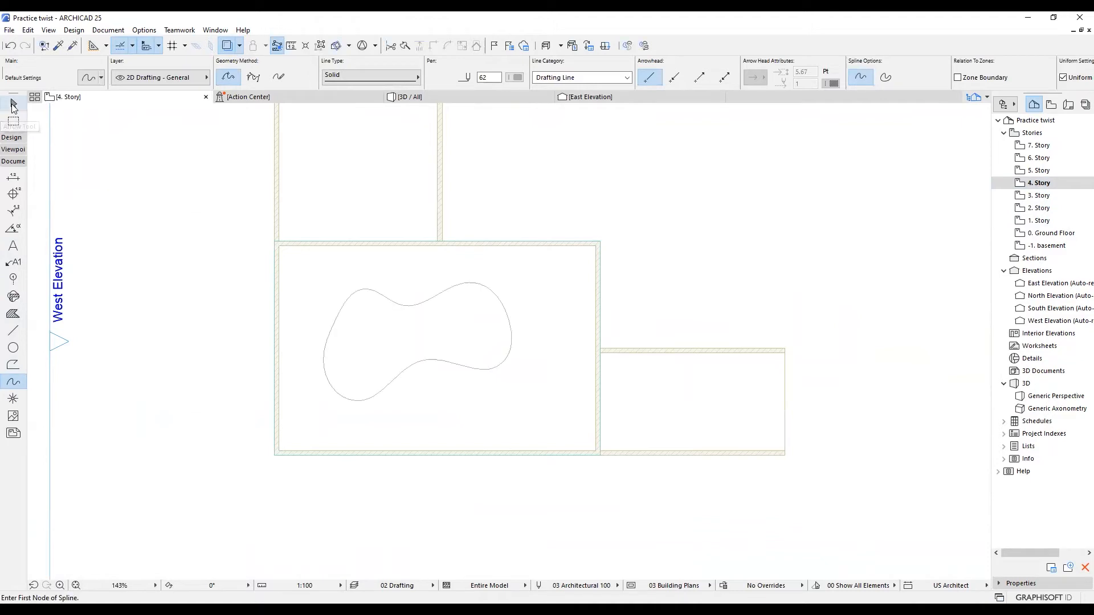
left_click(13, 104)
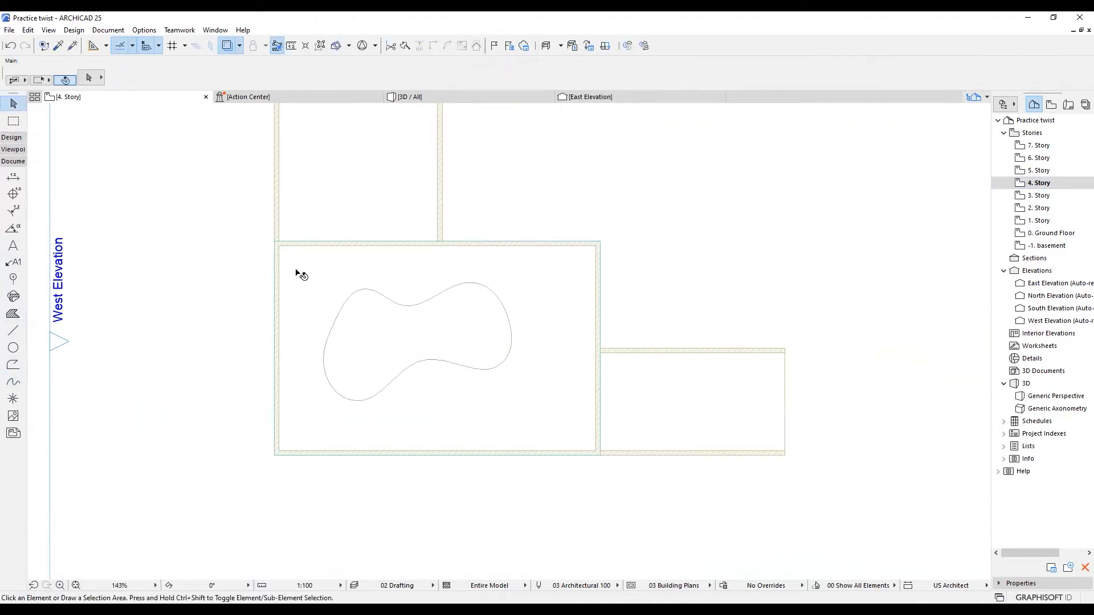
- Cut a freeform hole in the 4. Story slab by subtracting the closed spline with Subtract from Polygon
left_click(296, 272)
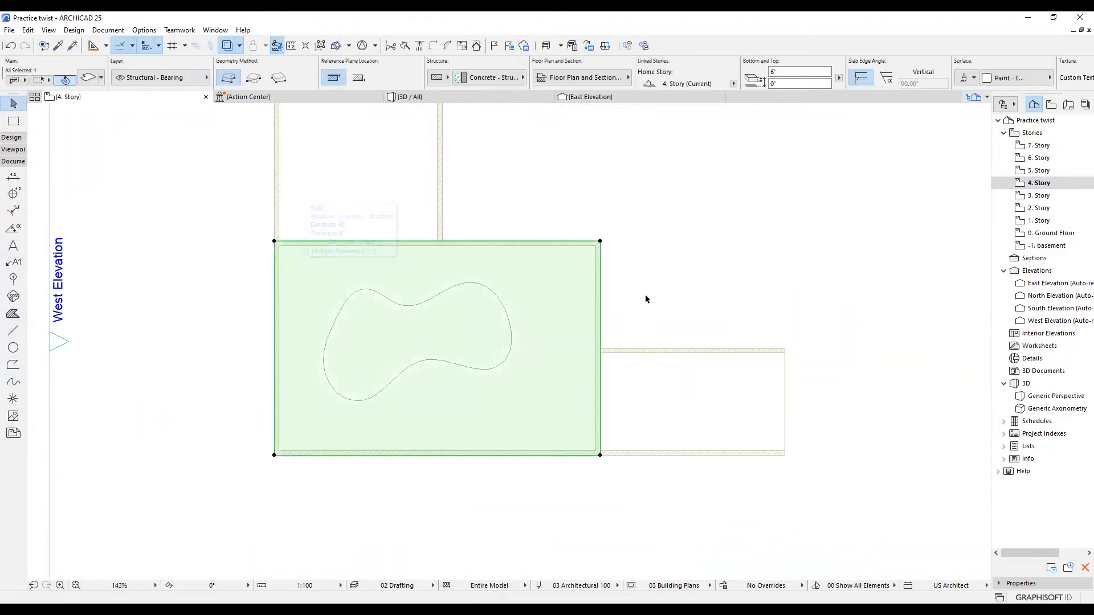
left_click(600, 242)
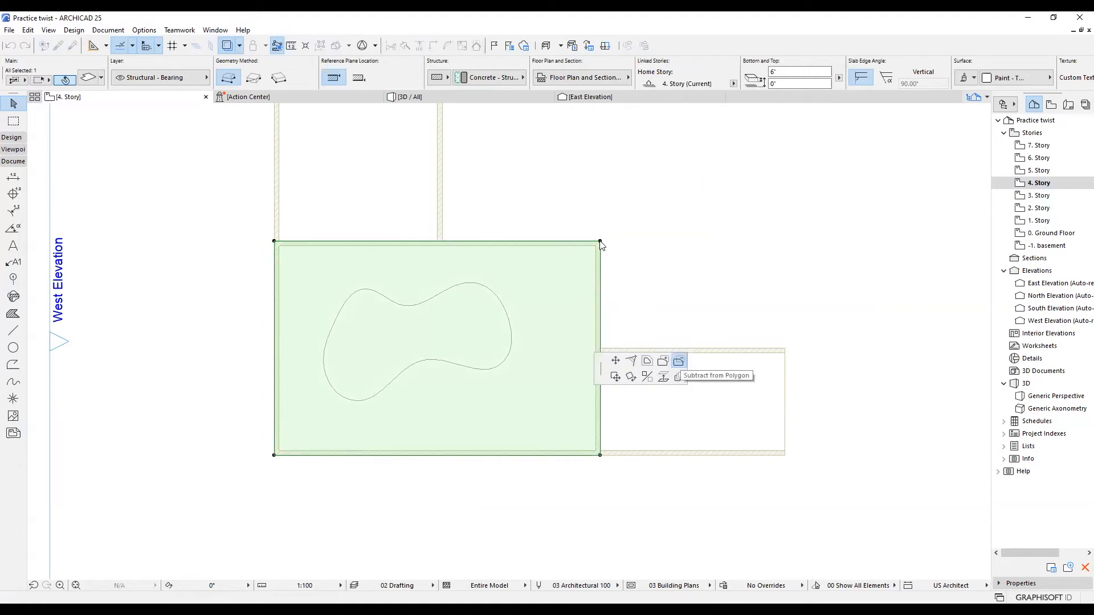
left_click(489, 370)
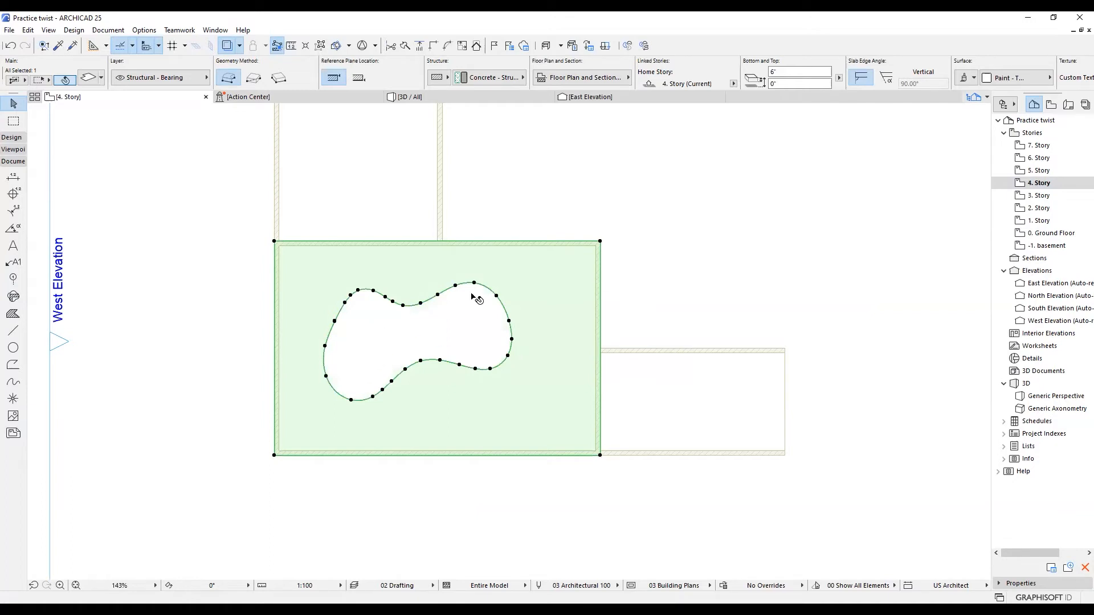
left_click(708, 259)
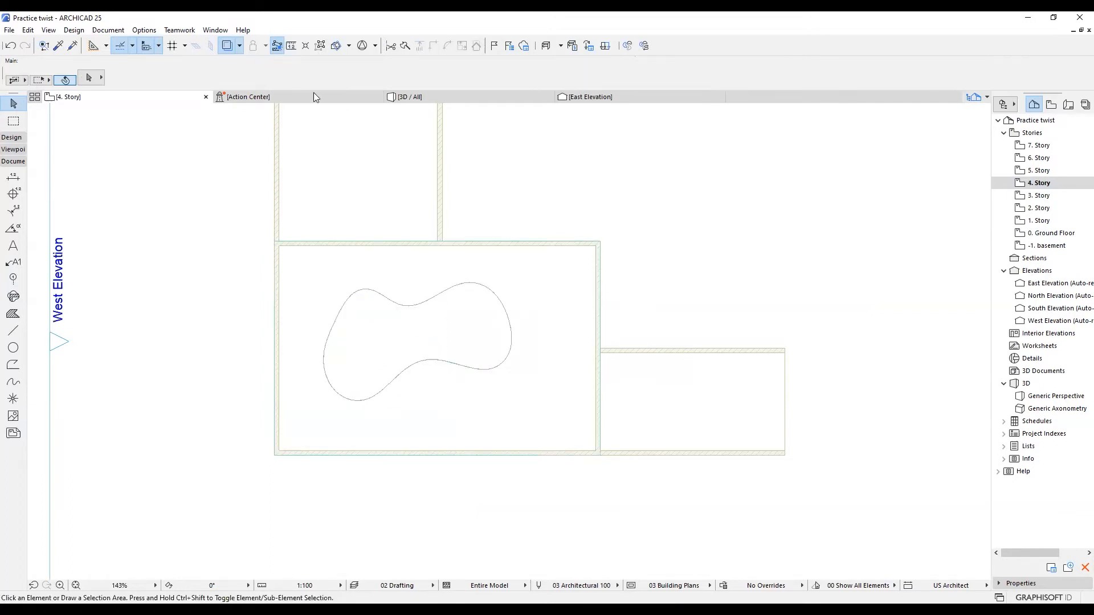
- Examine the freeform opening in the central block's top slab in the 3D view from several angles
left_click(411, 97)
left_click_drag(401, 251, 327, 231)
mouse_move(371, 267)
left_mouse_down()
mouse_move(429, 237)
mouse_move(393, 254)
mouse_move(374, 308)
mouse_move(317, 305)
mouse_move(371, 282)
left_mouse_up()
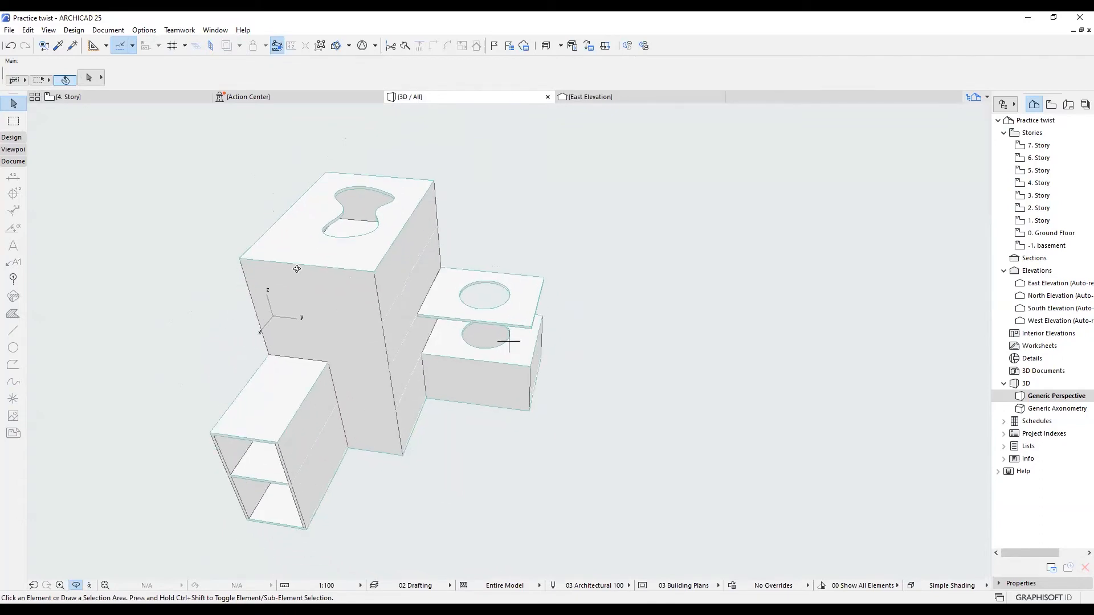
scroll(307, 262, "down", 1)
left_click_drag(319, 254, 336, 242)
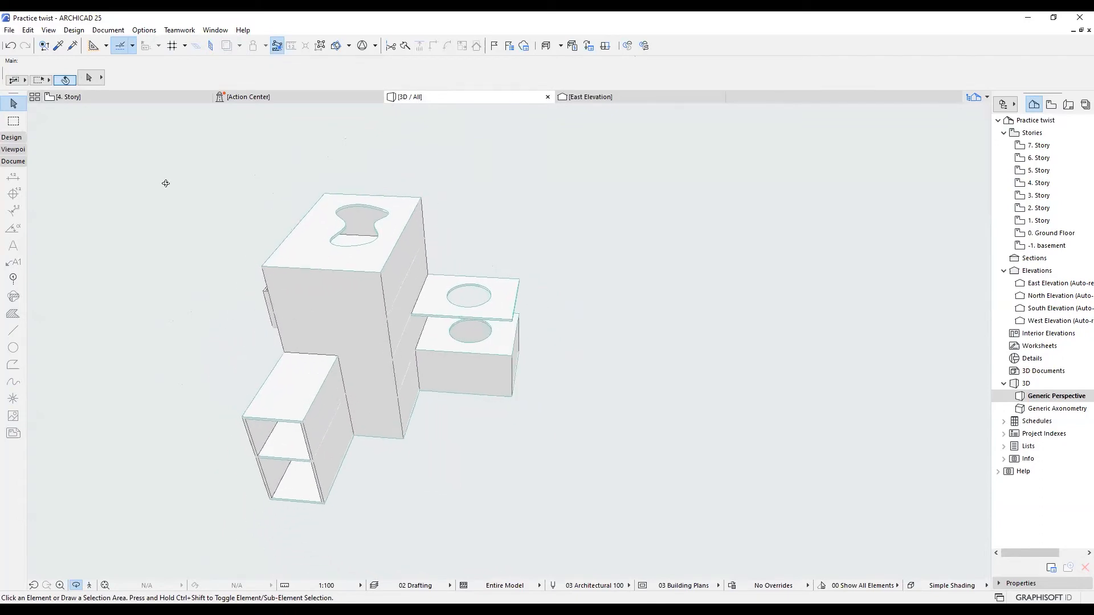
- Move the drafted circle on 2. Story off the slab opening, centring it on the midpoint of the northern room's outer north edge
left_click(69, 96)
left_click(720, 273)
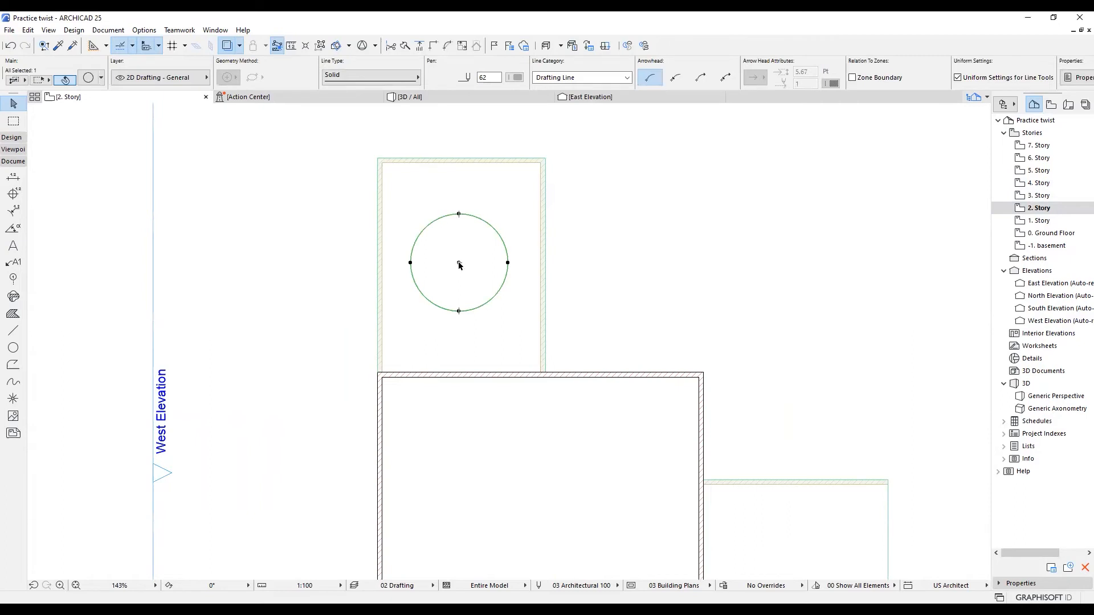
scroll(367, 220, "down", 1)
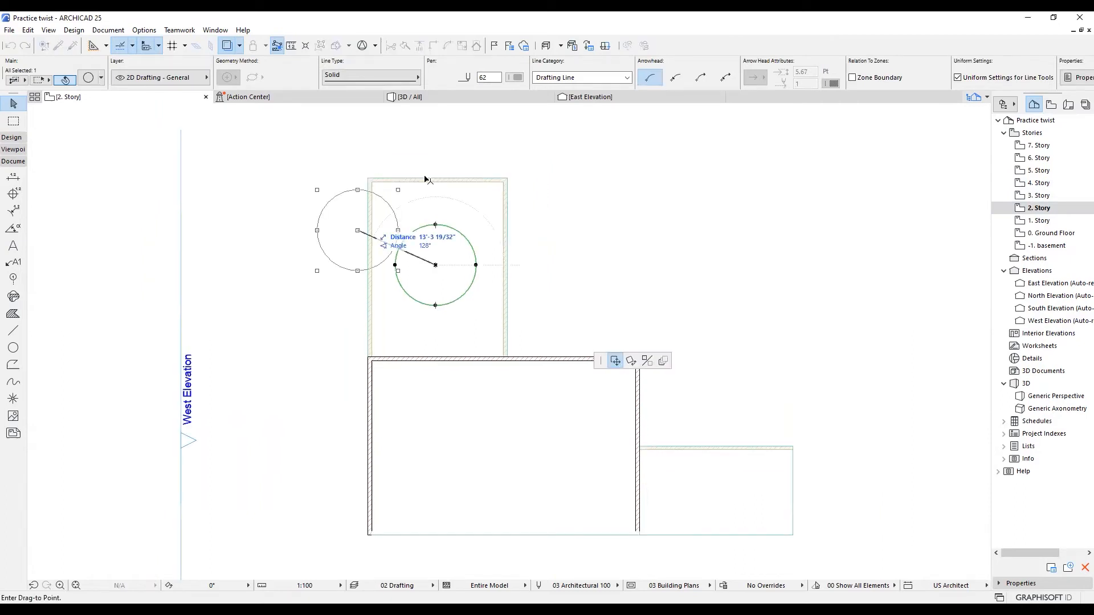
scroll(447, 182, "up", 5)
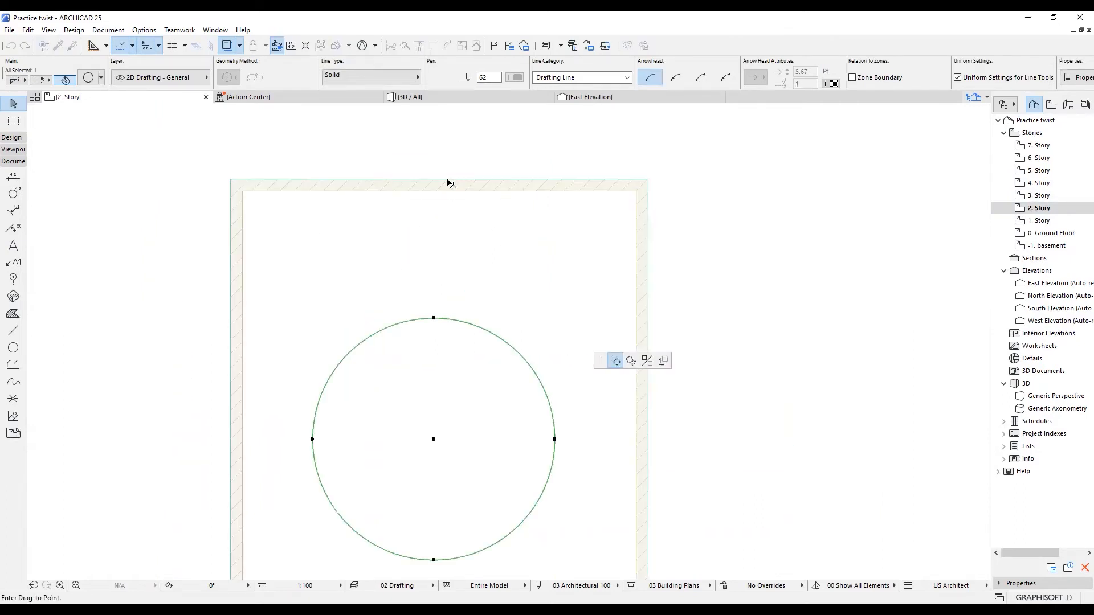
scroll(439, 181, "down", 5)
left_click(458, 235)
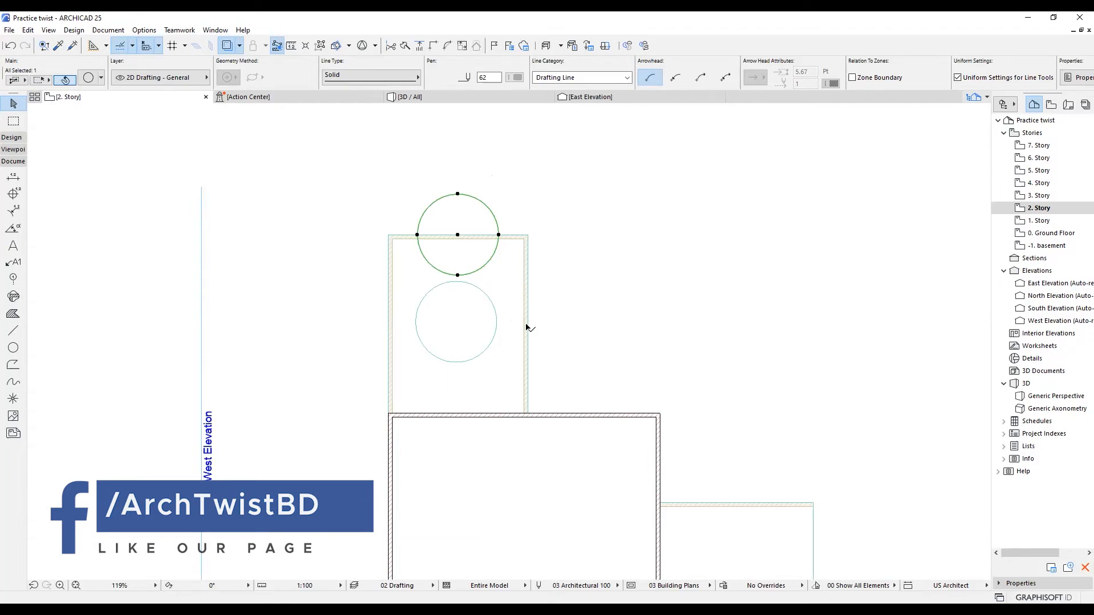
- Drag the drafted circle back over the slab's round opening on 2. Story and delete it
key("ctrl+d")
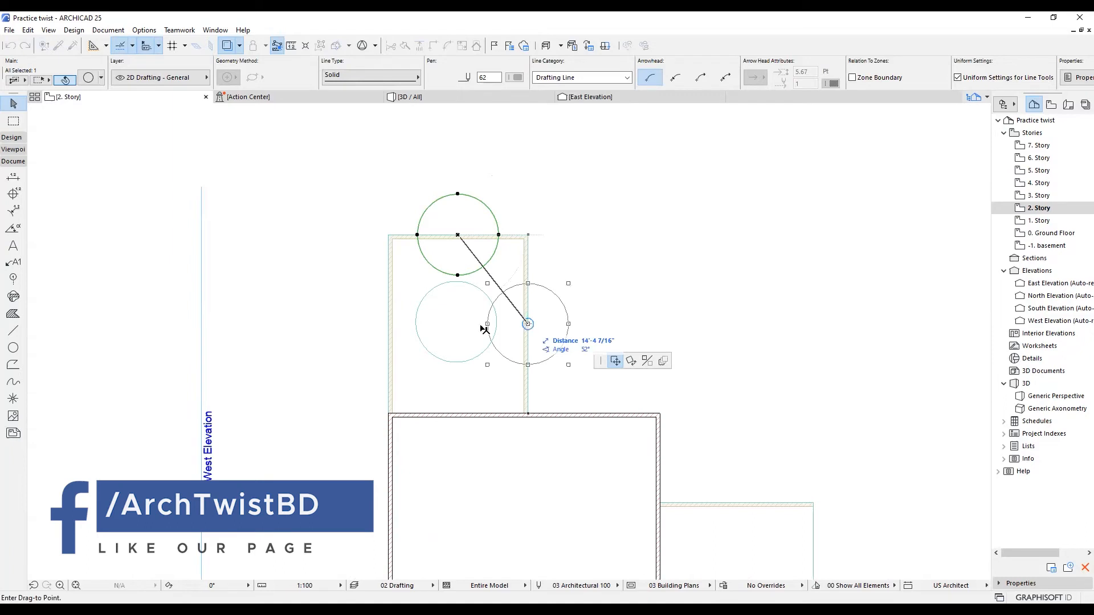
left_click(463, 326)
scroll(456, 344, "up", 3)
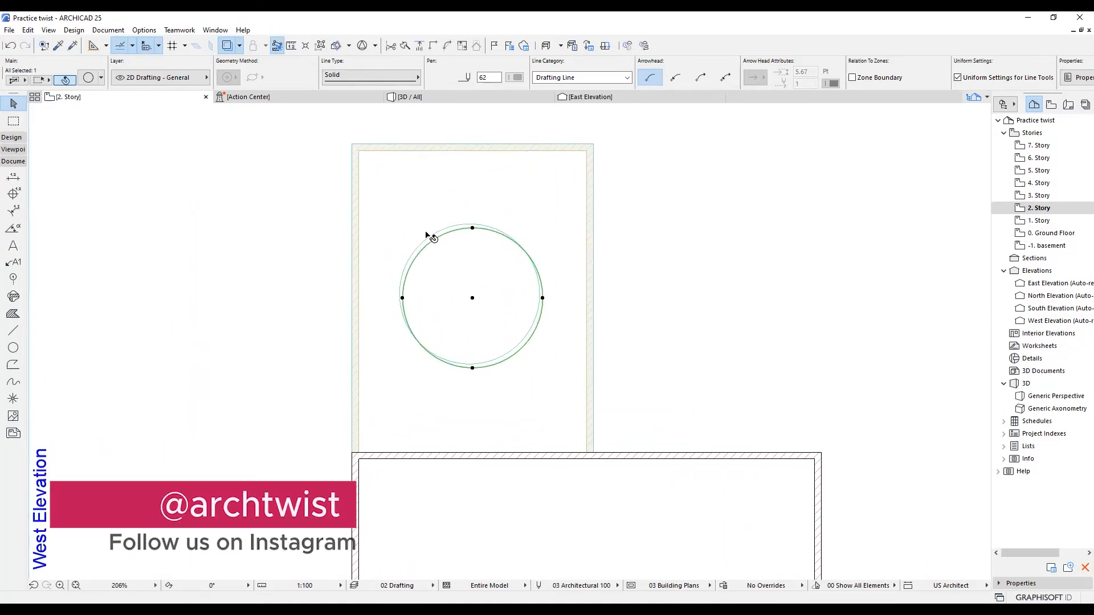
scroll(426, 235, "down", 3)
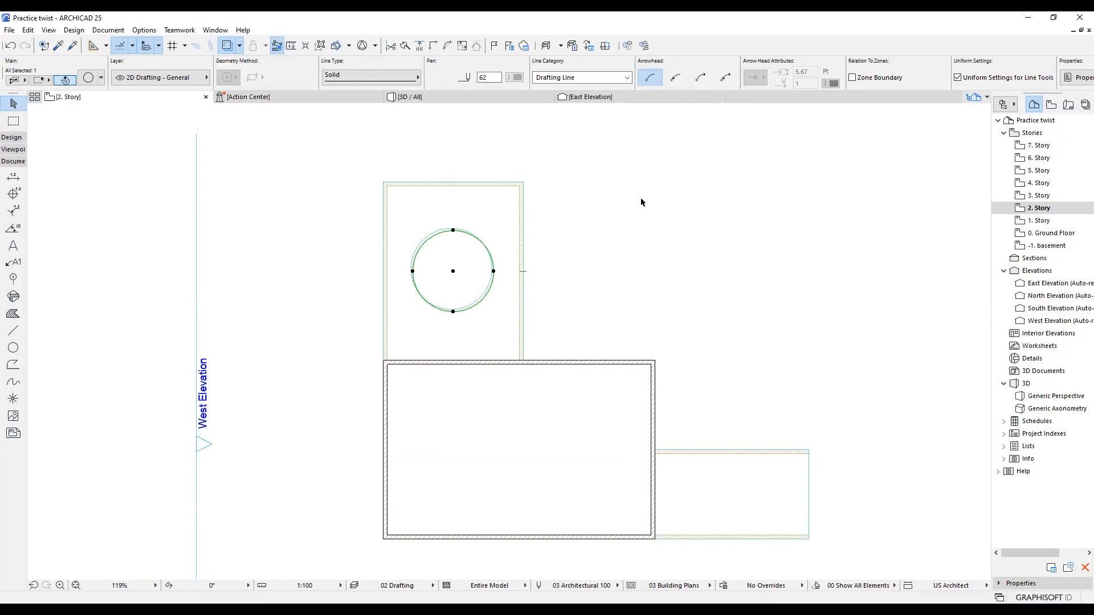
left_click(596, 211)
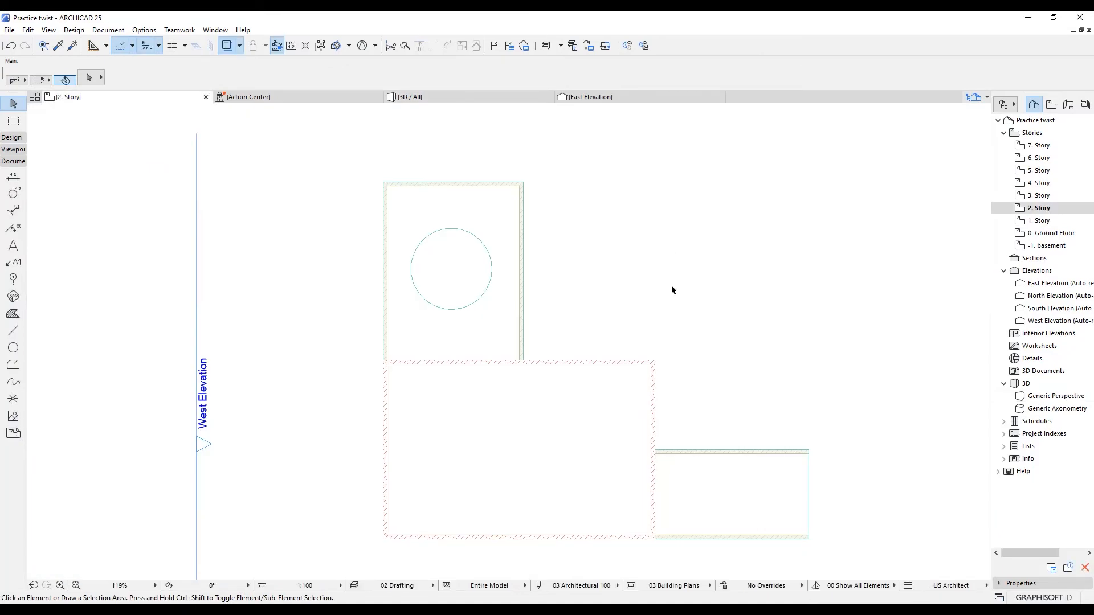
- Fill the freeform opening in the 4. Story slab by adding the closed spline's area back with Add to Polygon
double_click(1050, 196)
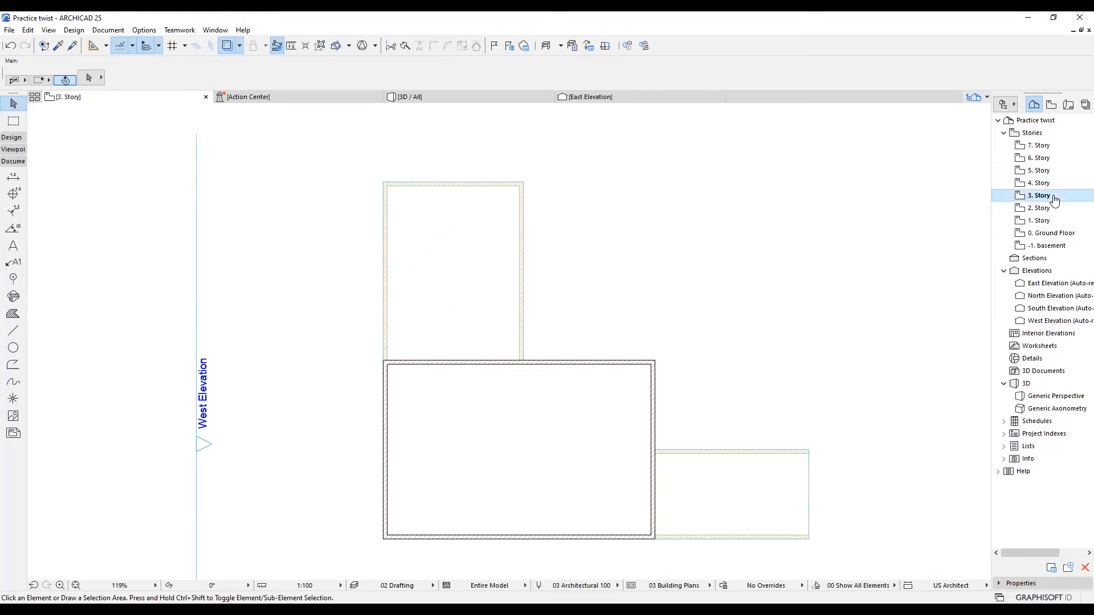
double_click(1041, 183)
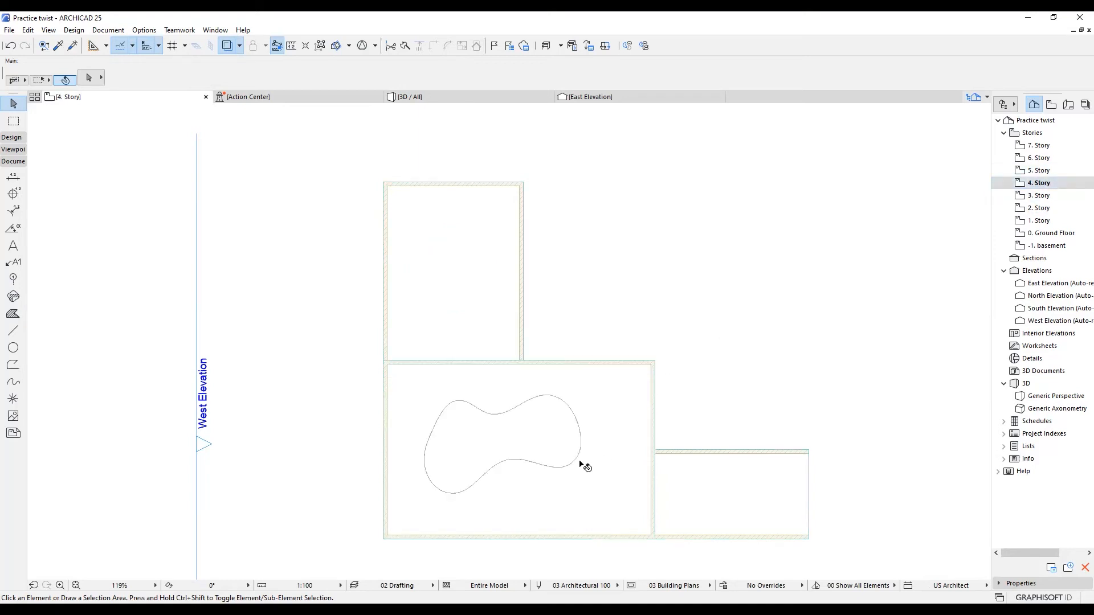
scroll(570, 464, "up", 3)
left_click(459, 398)
scroll(521, 333, "down", 2)
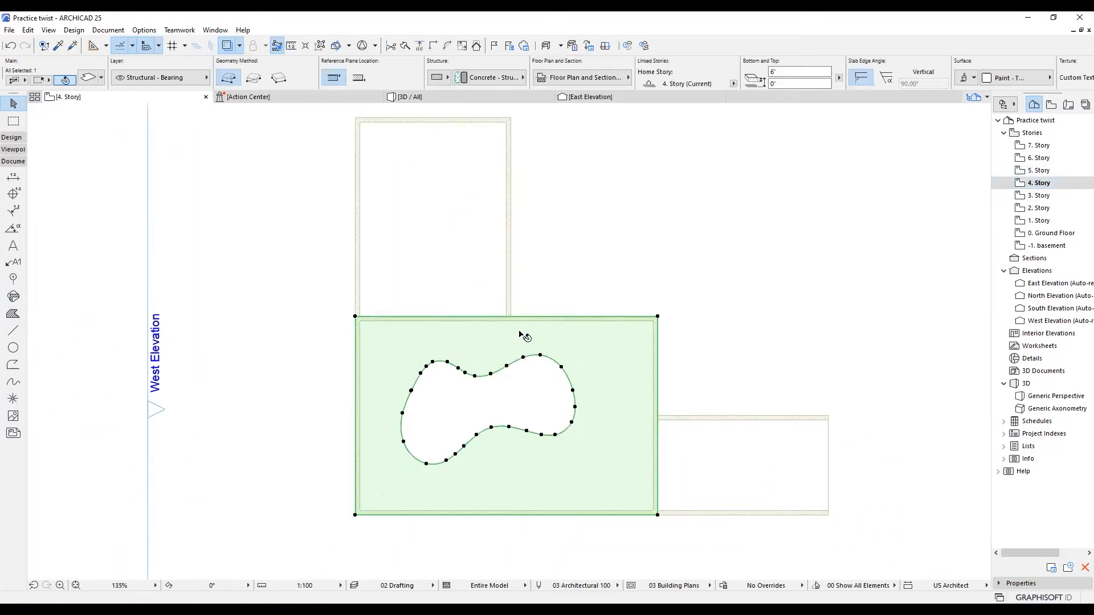
scroll(518, 328, "down", 4)
scroll(569, 406, "up", 5)
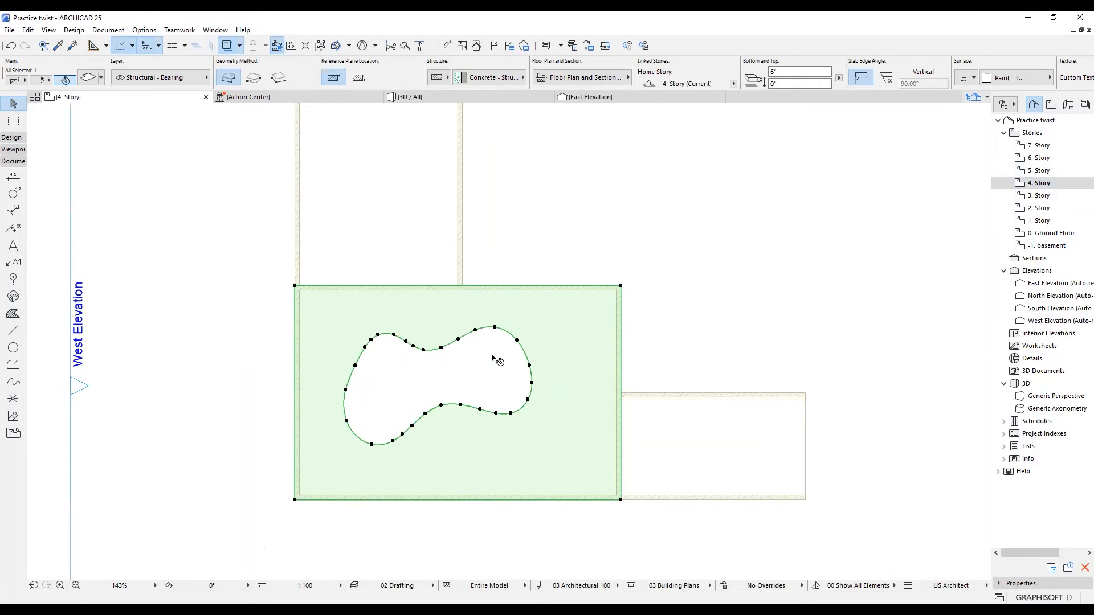
left_click(227, 389)
left_click(324, 477)
left_click(620, 435)
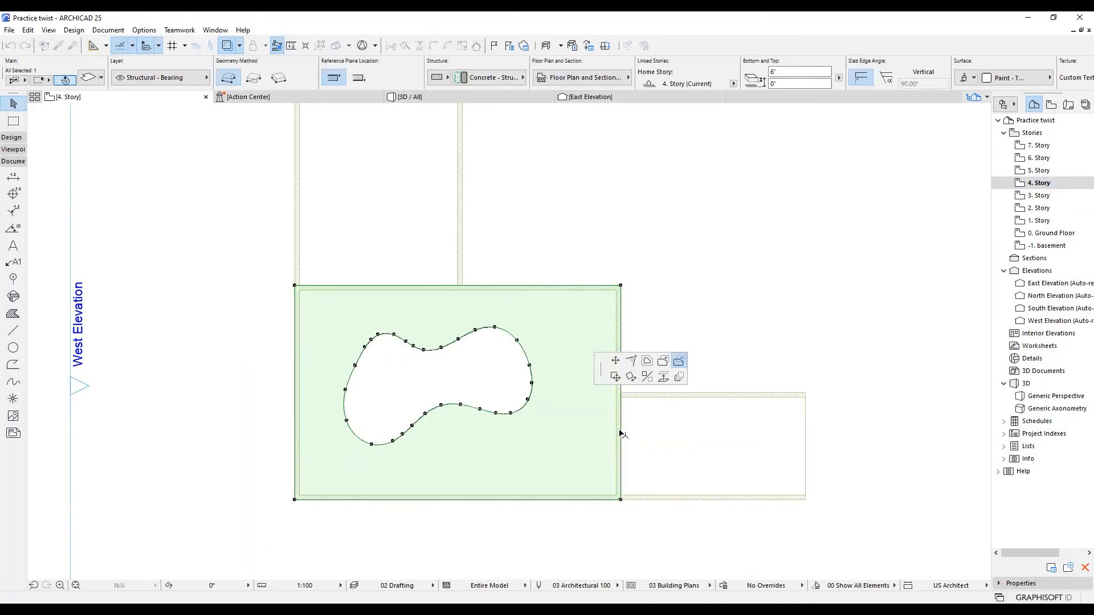
left_click(663, 364)
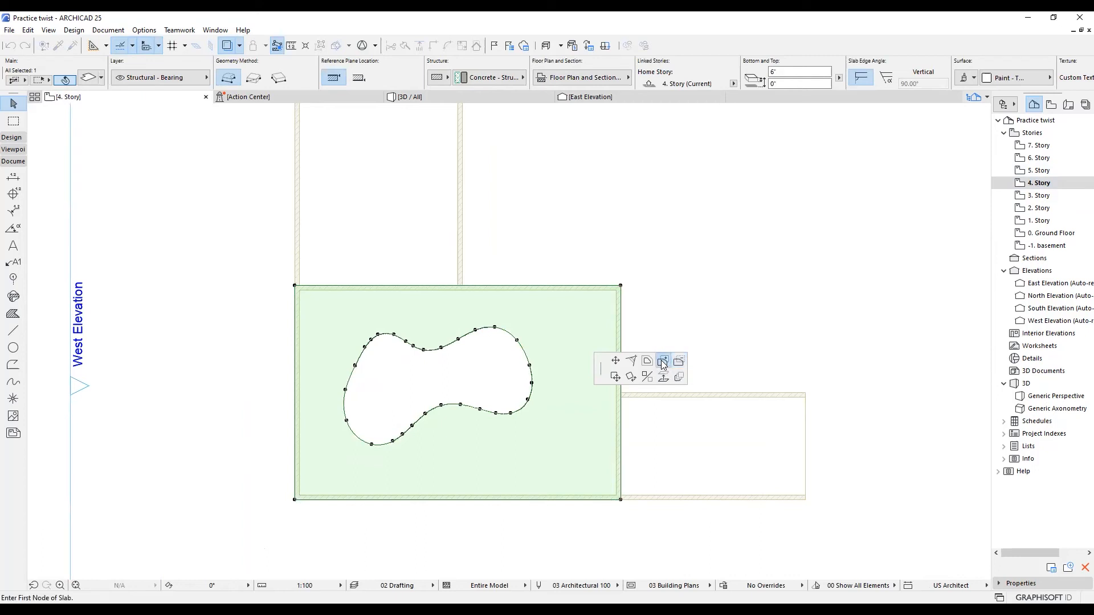
left_click(360, 439)
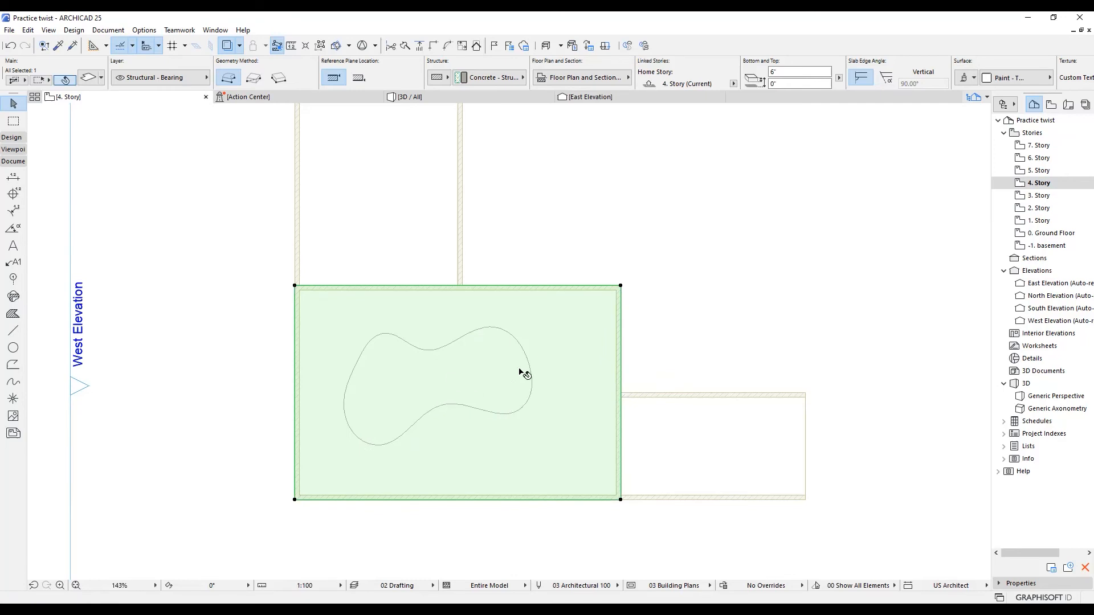
key("Escape")
left_click(537, 353)
left_click(790, 226)
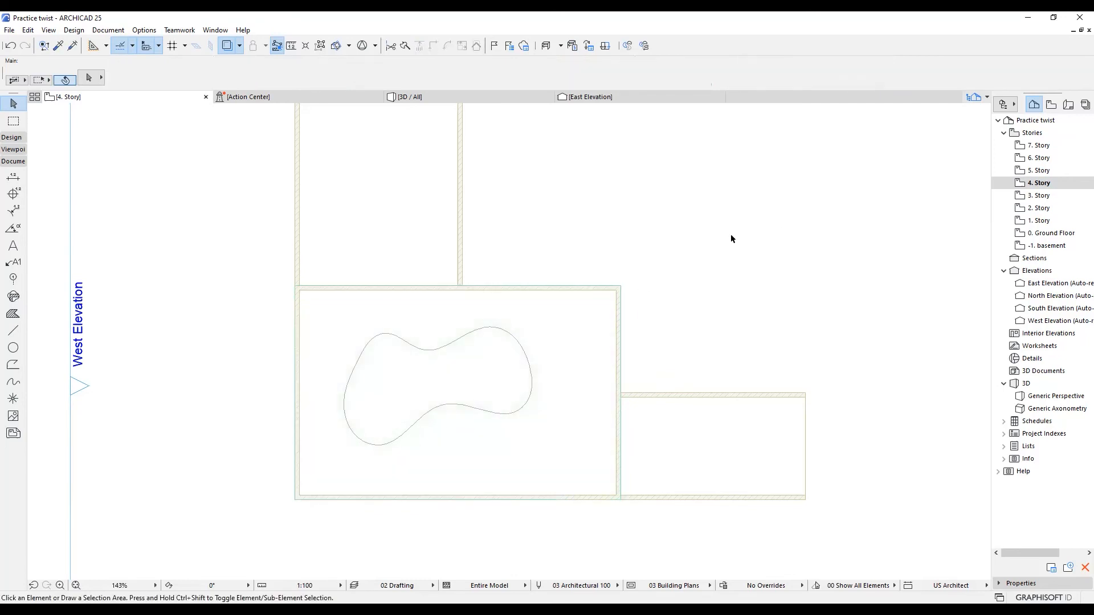
- Examine the central block's top slab in the 3D view and return to the 4. Story plan
left_click(418, 99)
left_click_drag(403, 204, 164, 139)
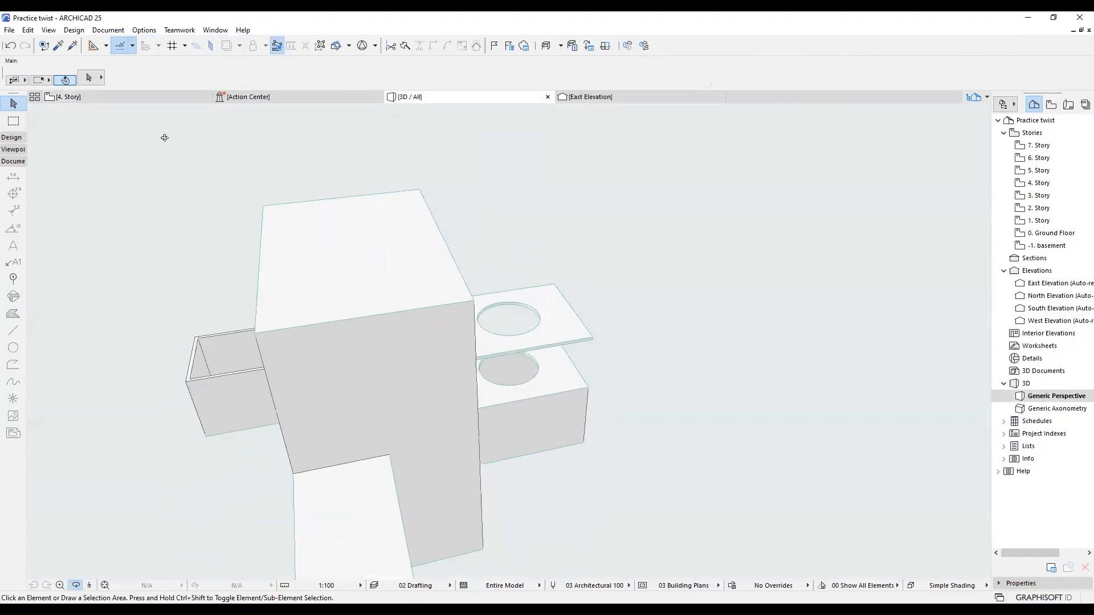
left_click(80, 97)
left_click(530, 252)
scroll(529, 252, "down", 3)
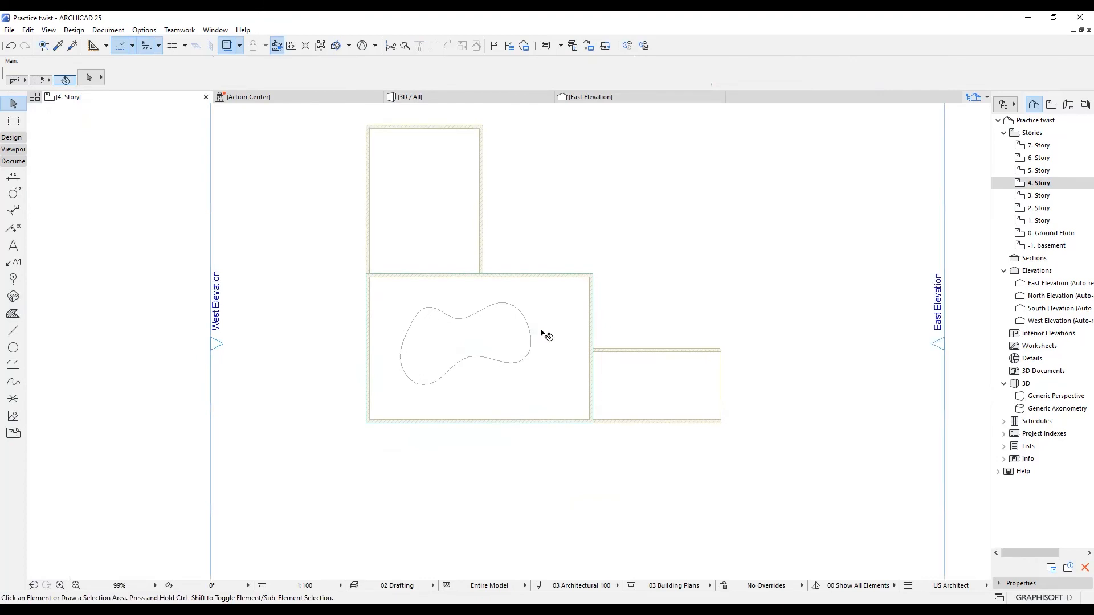
scroll(545, 382, "up", 3)
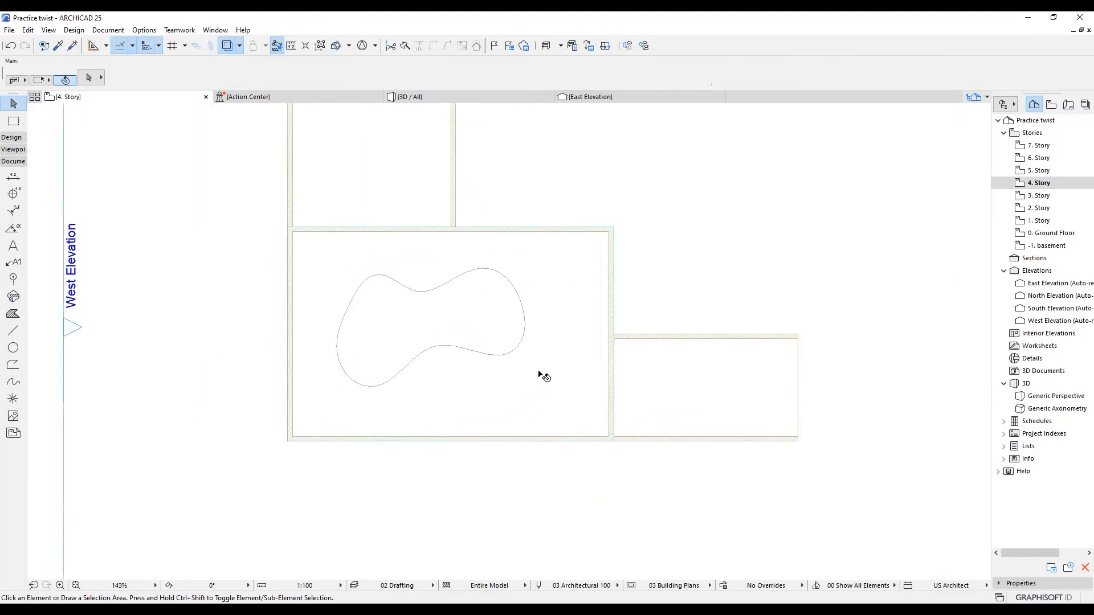
scroll(544, 325, "down", 2)
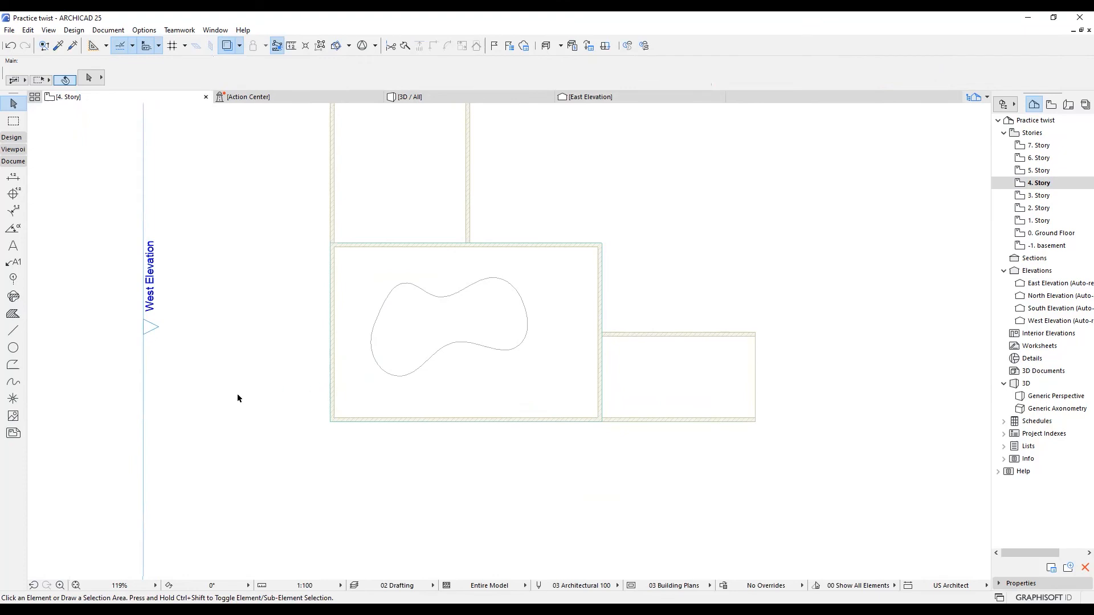
- Draw a circle centred on the midpoint of the central block's outer south edge, with its radius reaching the southeast corner
left_click(12, 348)
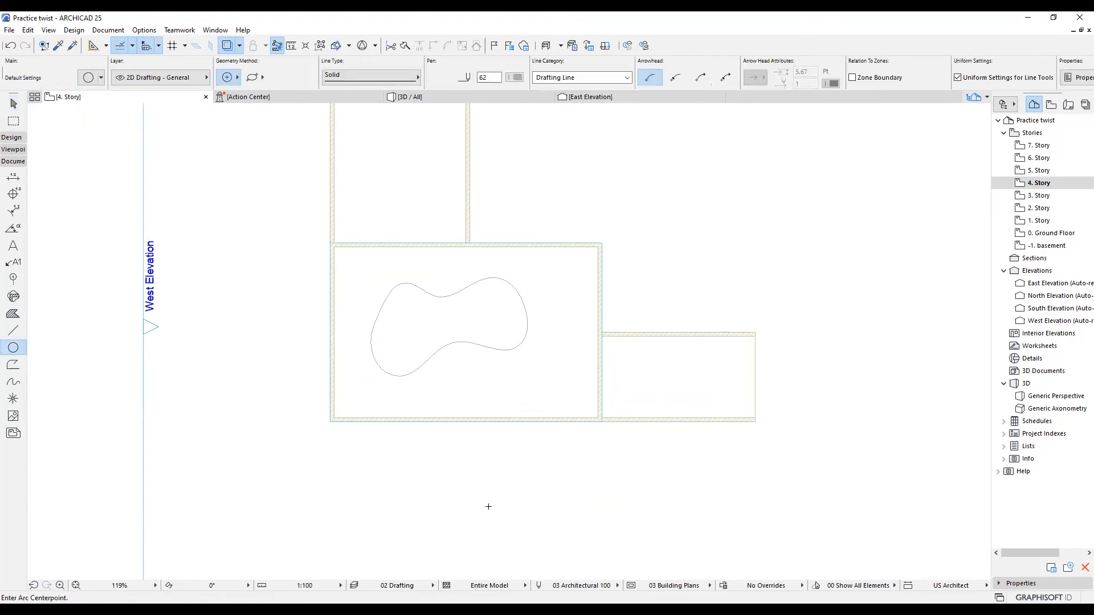
scroll(470, 447, "up", 2)
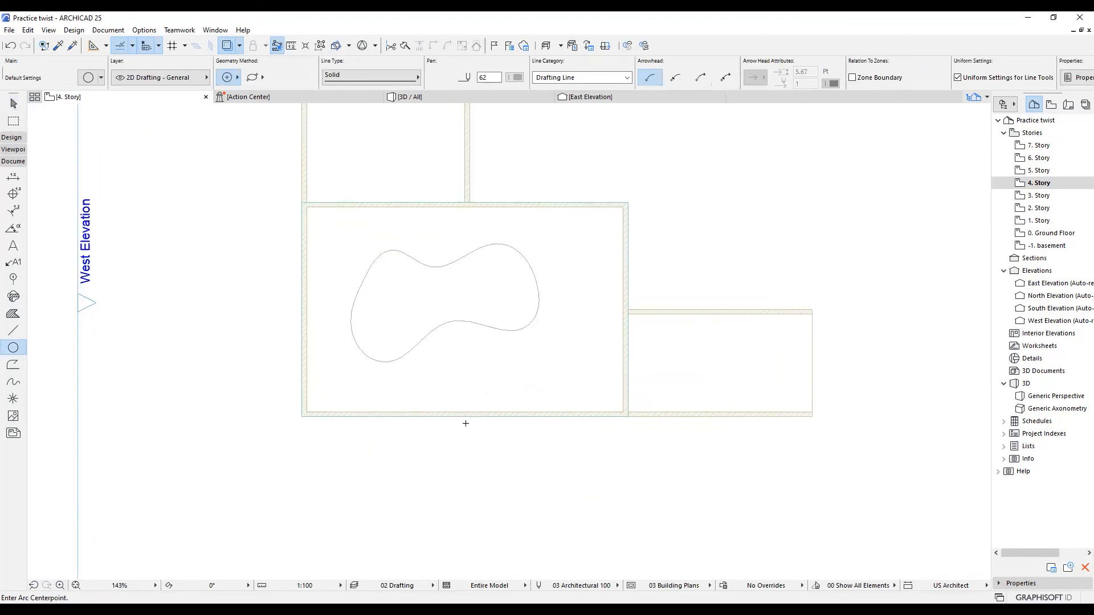
left_click(464, 415)
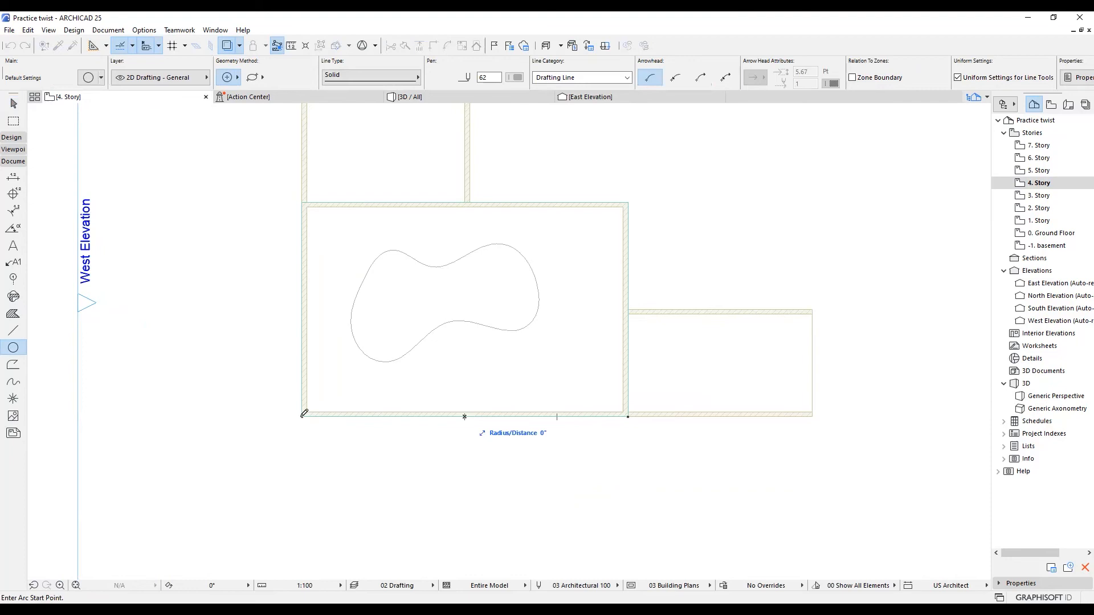
double_click(627, 414)
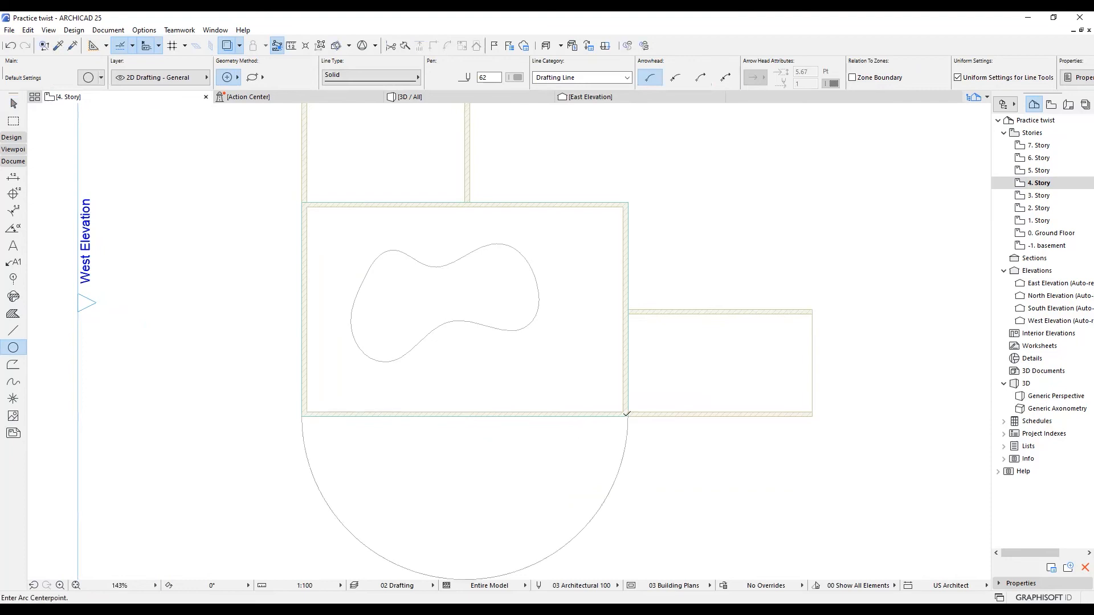
scroll(596, 307, "down", 3)
scroll(602, 368, "up", 3)
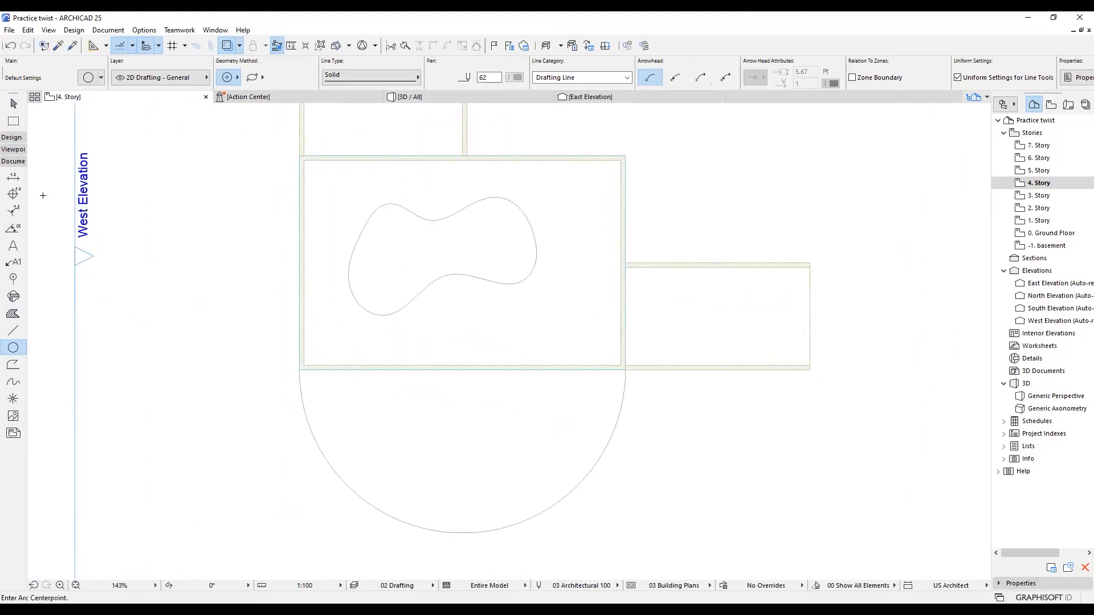
- Extend the 4. Story slab southward with a semicircular part by adding the drafted circle's outline with Add to Polygon
left_click(13, 103)
left_click(402, 347)
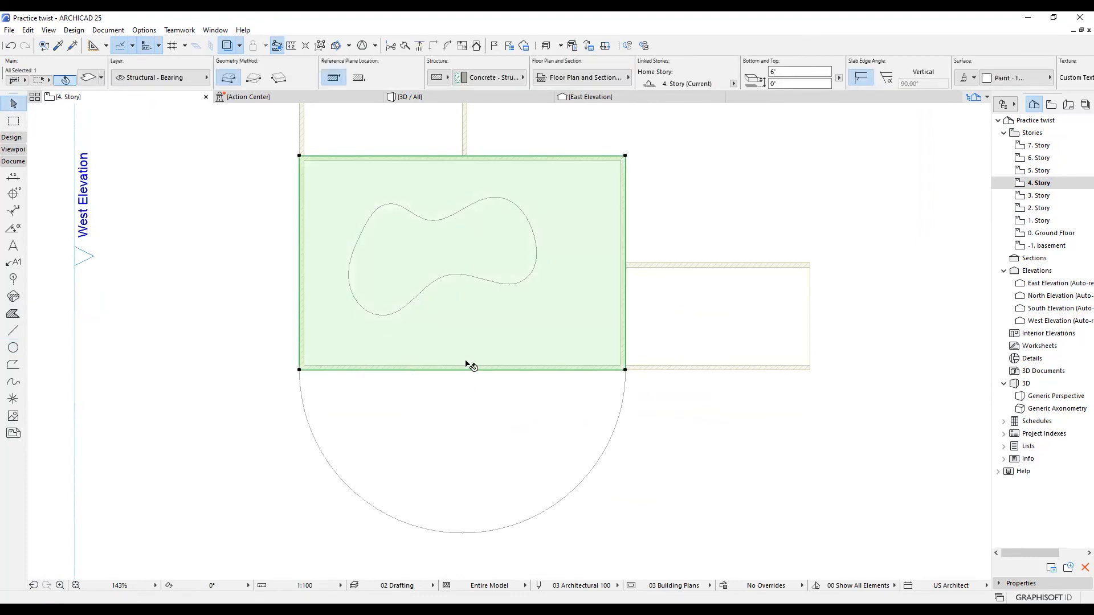
scroll(462, 370, "down", 2)
scroll(453, 379, "up", 3)
scroll(427, 402, "down", 2)
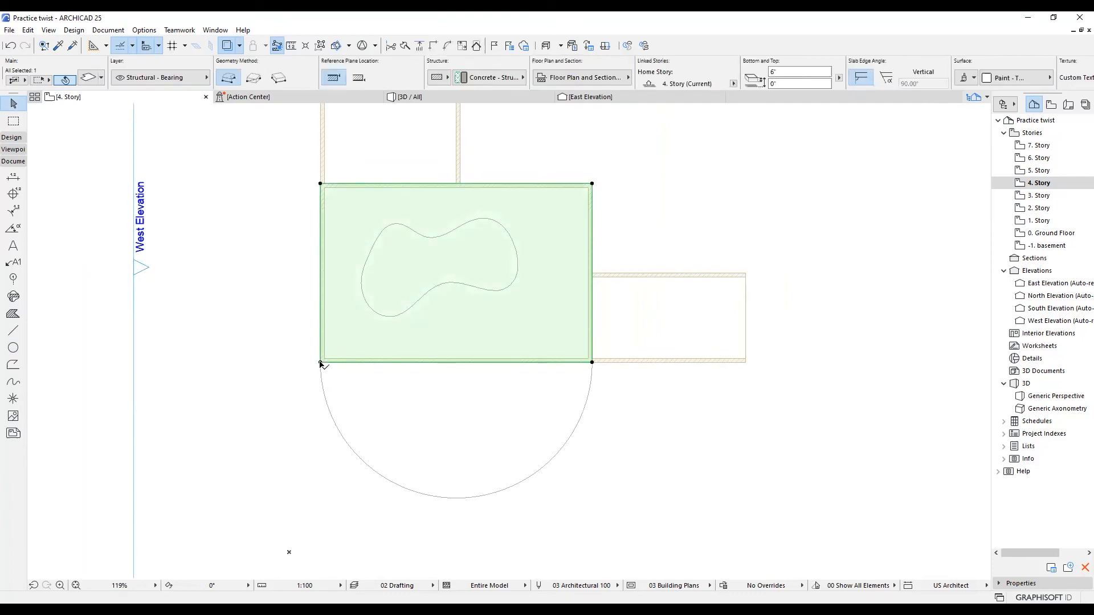
left_click(592, 363)
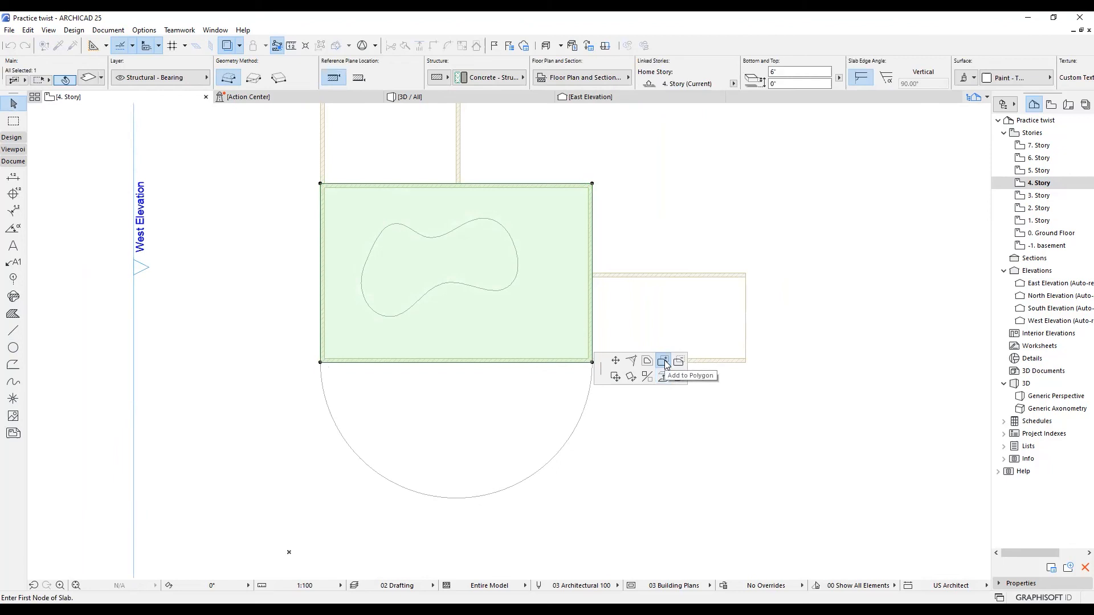
left_click(664, 363)
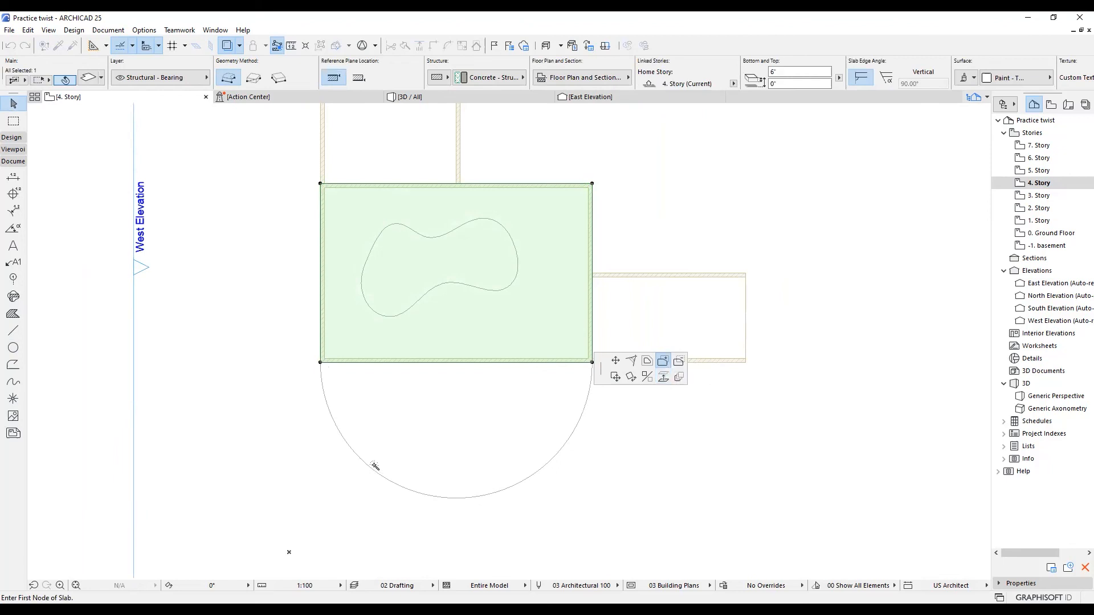
left_click(371, 465)
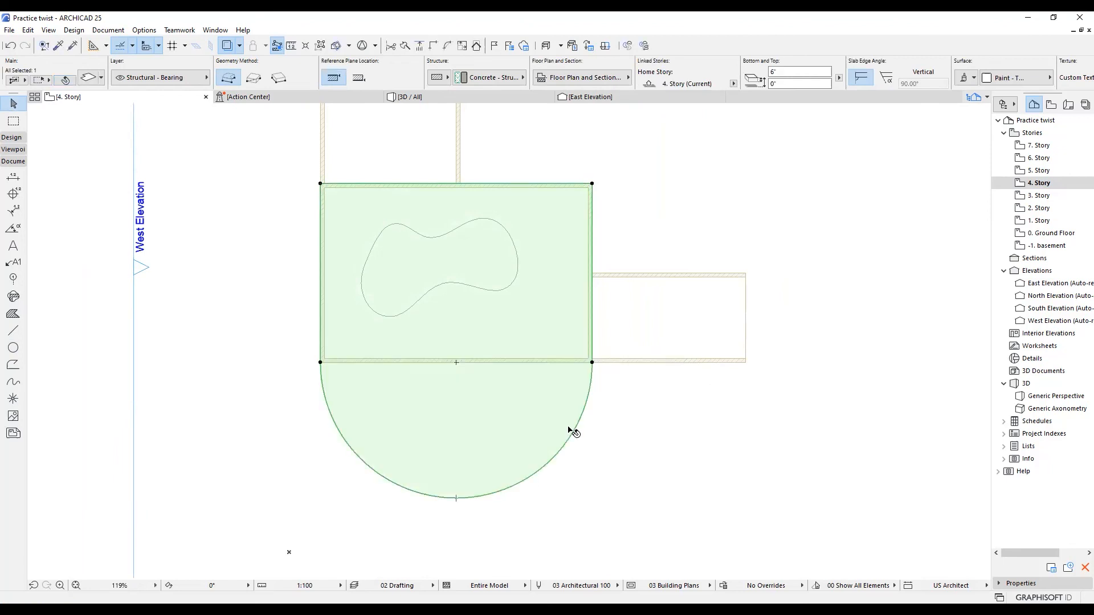
left_click(632, 428)
left_click(479, 393)
left_click(656, 437)
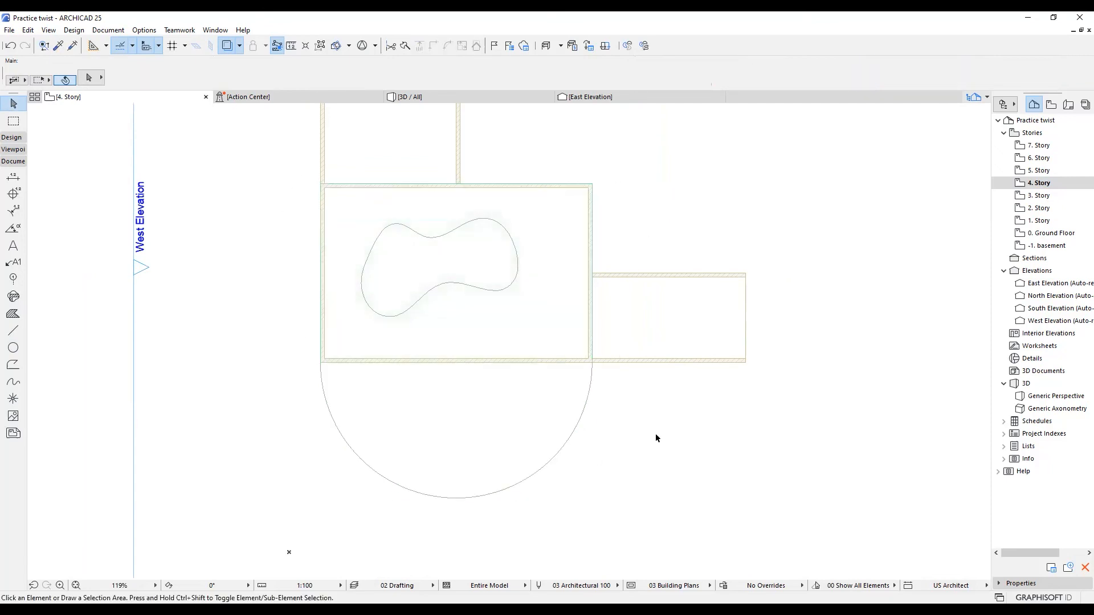
- Examine the rounded extension of the central block's top slab by orbiting the 3D view
left_click(413, 96)
middle_click_drag(596, 257, 206, 258, "shift")
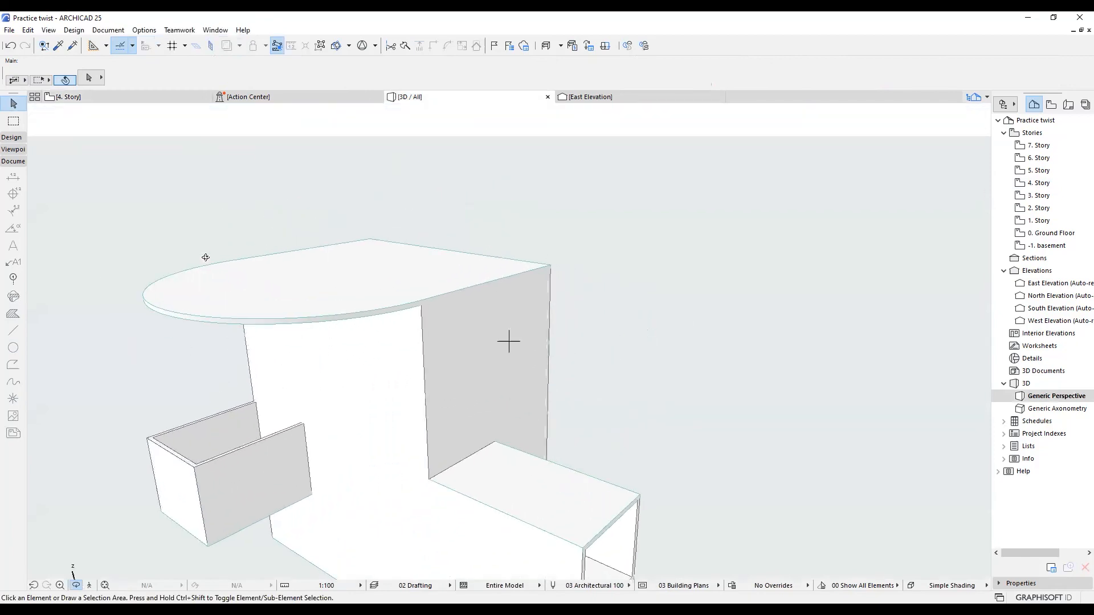
middle_click_drag(535, 304, 513, 296, "shift")
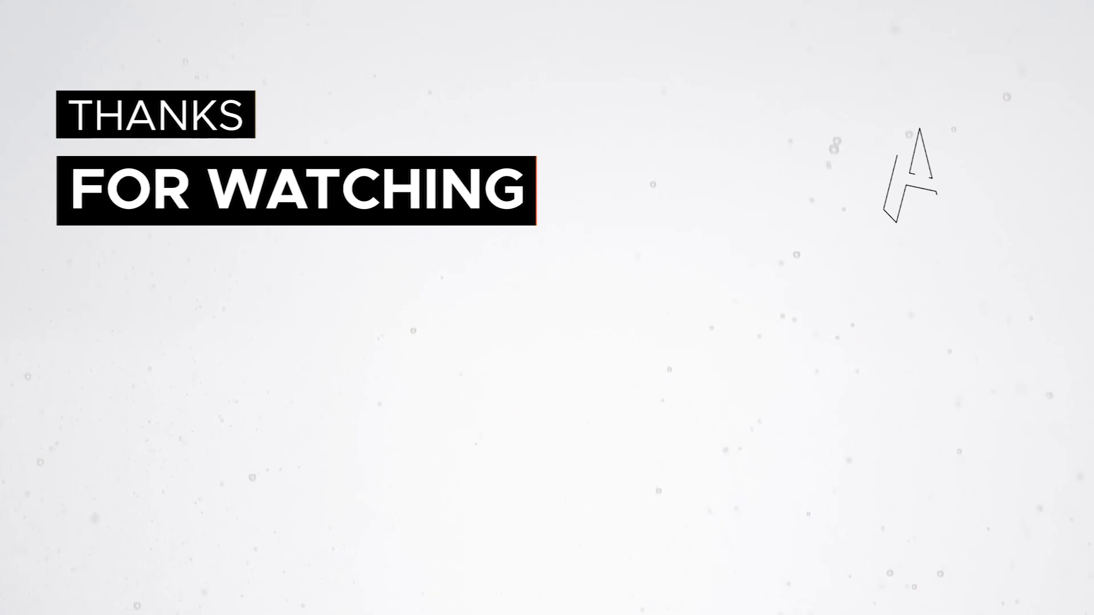